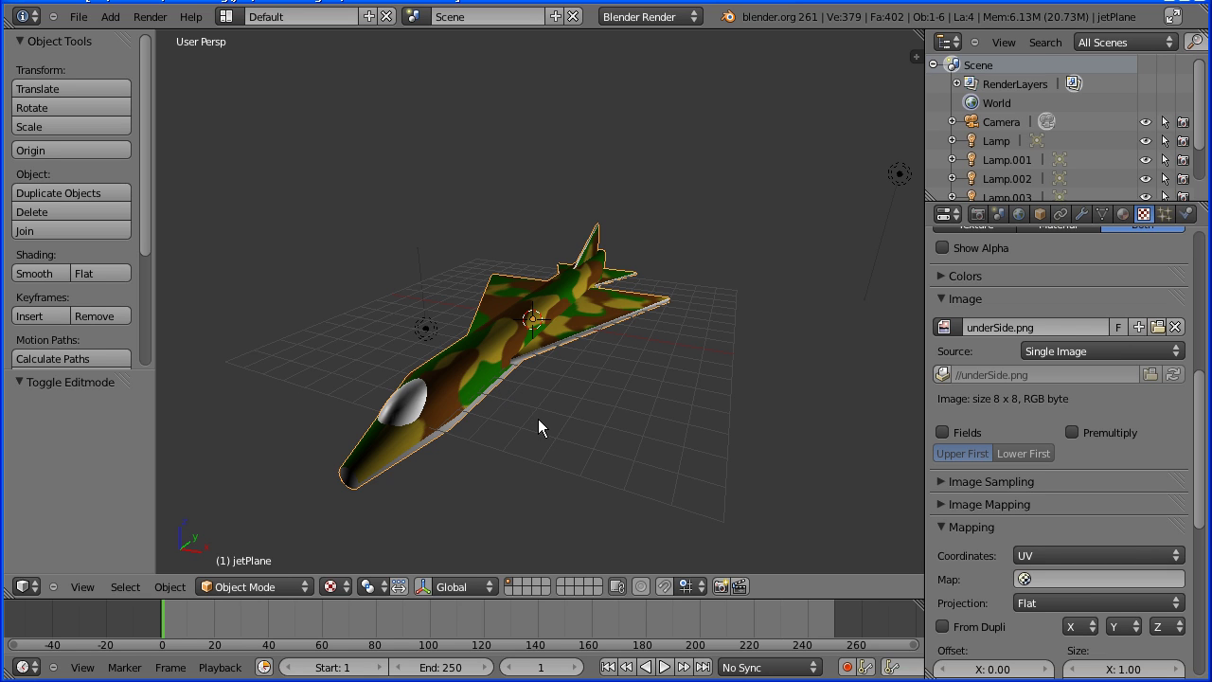
- Orbit around the camouflaged jet to view it from a low side angle and from above
{"action": "middle_click_drag", "start_coordinate": [538, 422], "coordinate": [534, 352]}
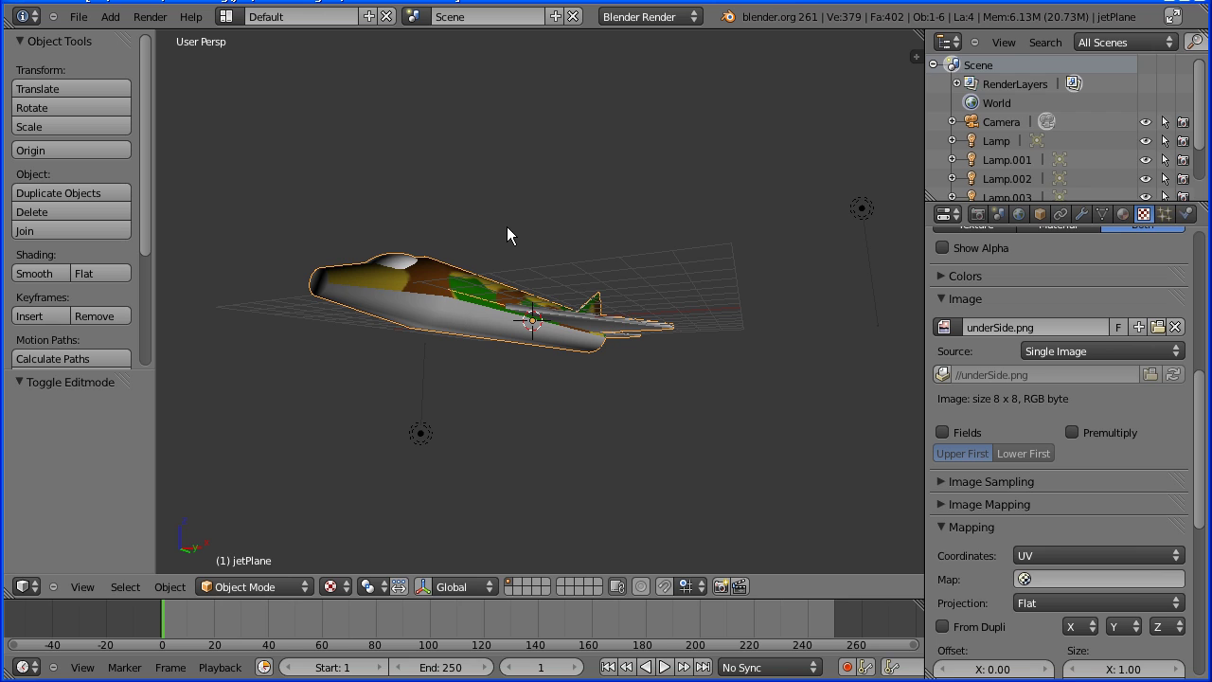
{"action": "middle_click_drag", "start_coordinate": [507, 226], "coordinate": [494, 299]}
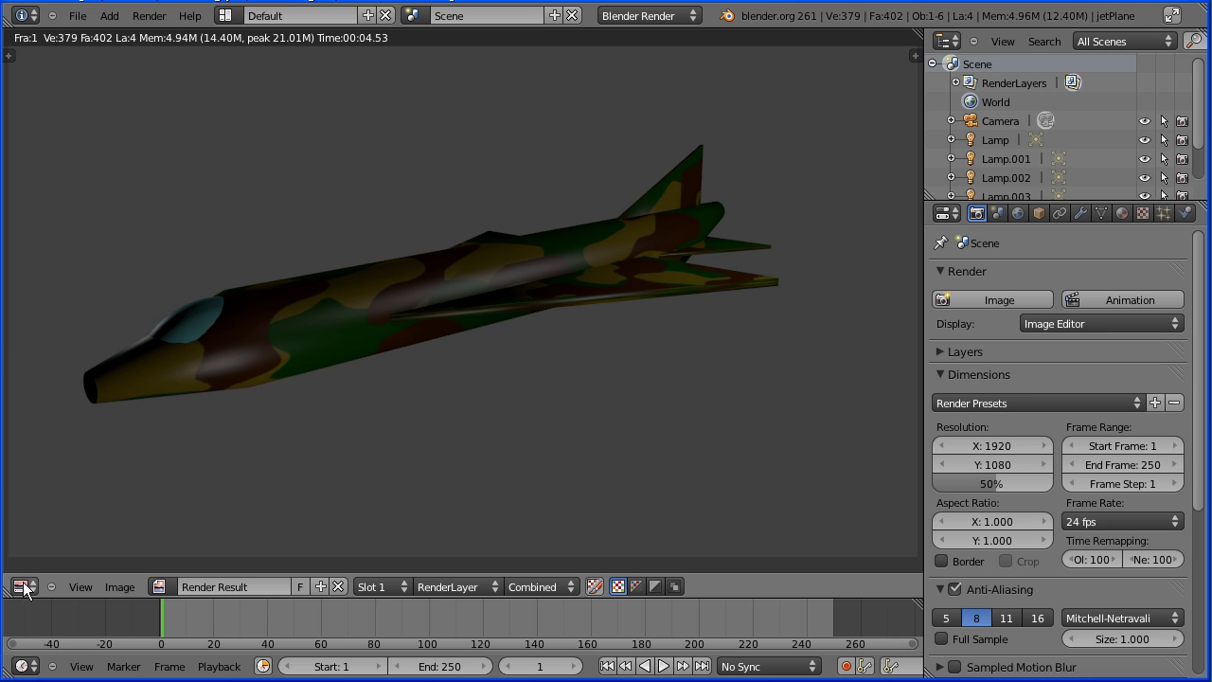
- Turn the render area back into a single full-size 3D viewport
{"action": "left_click", "coordinate": [25, 586]}
{"action": "left_click", "coordinate": [48, 568]}
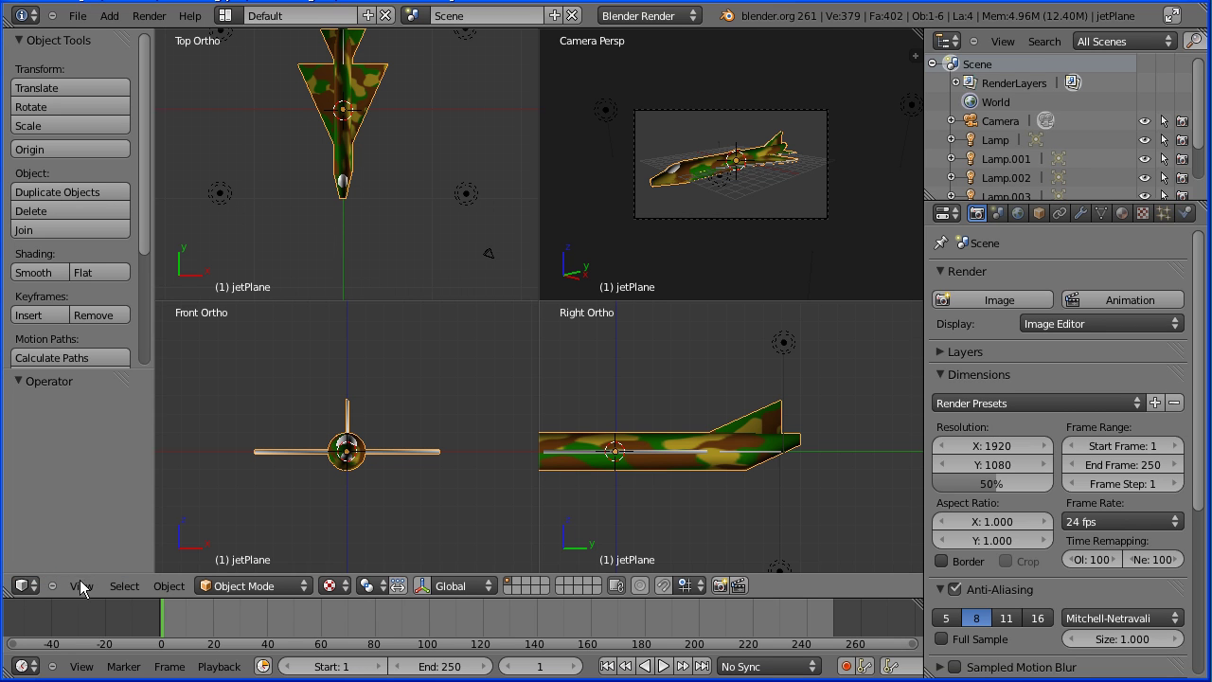
{"action": "left_click", "coordinate": [82, 585]}
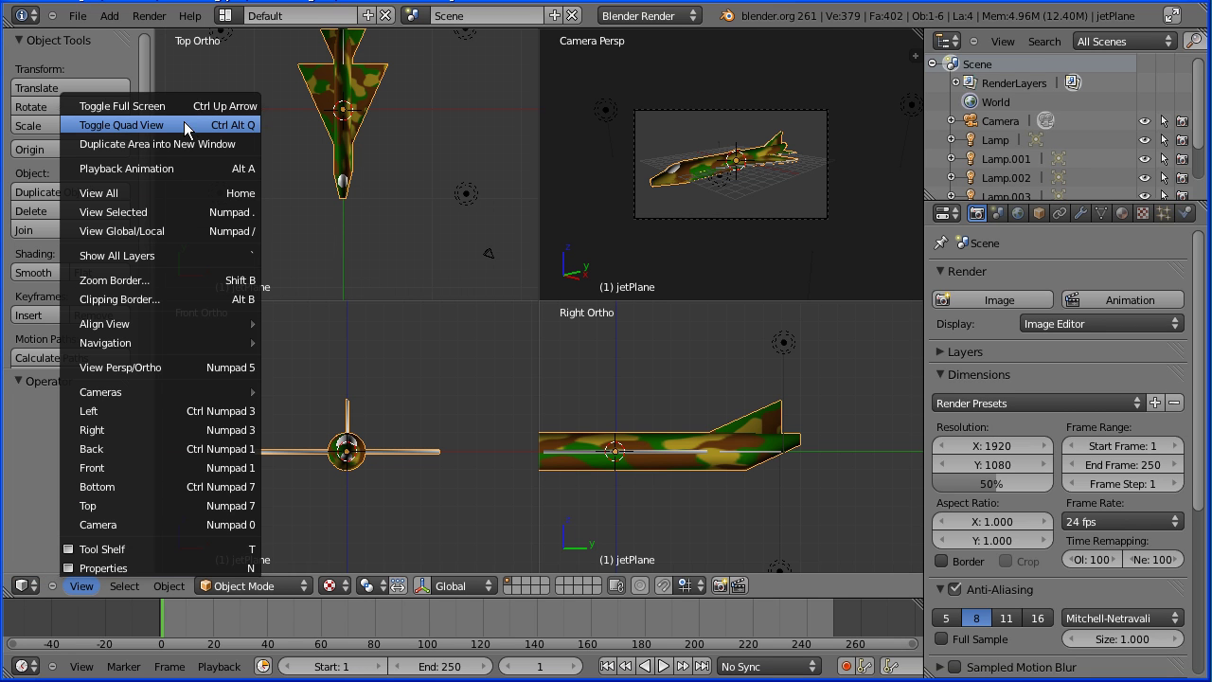
{"action": "left_click", "coordinate": [121, 125]}
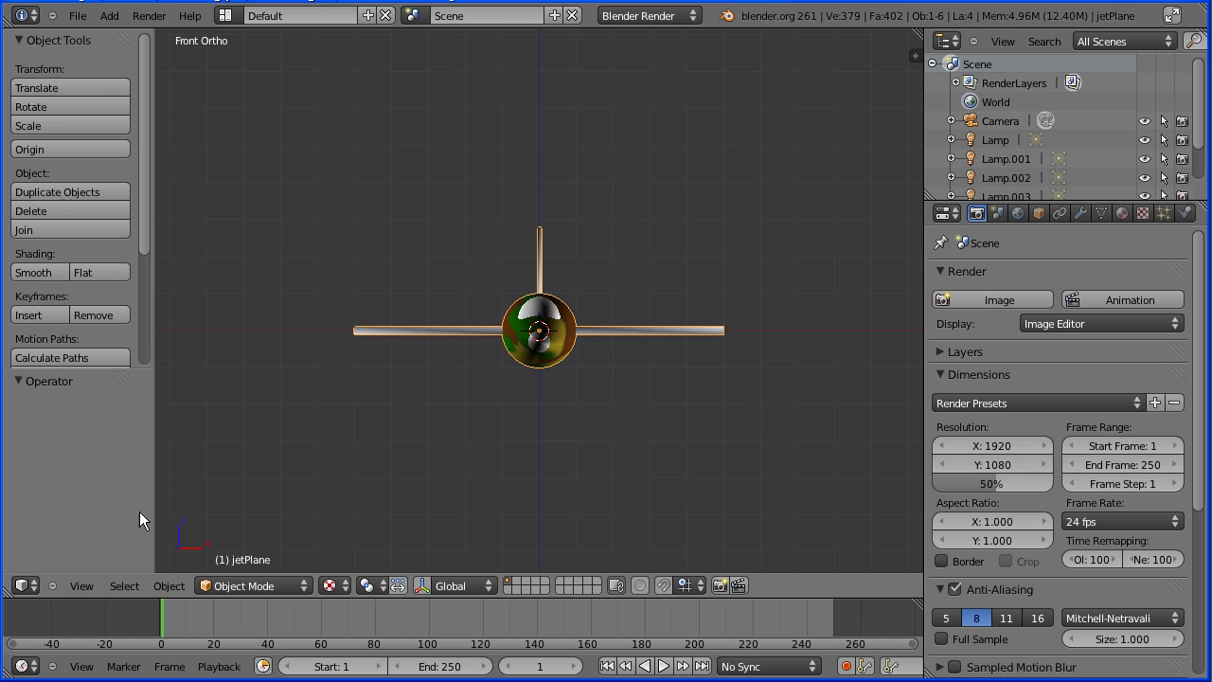
- View the jet from directly below, zoomed out and panned so the whole plane fits
{"action": "left_click", "coordinate": [83, 585]}
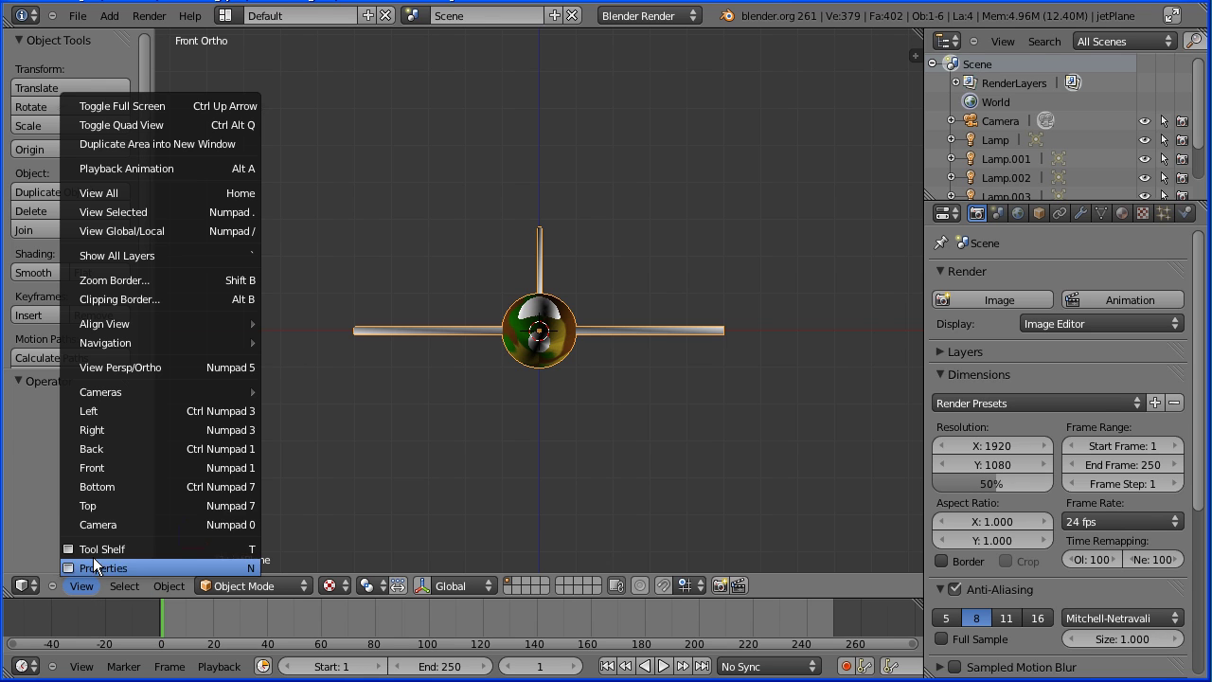
{"action": "left_click", "coordinate": [168, 485]}
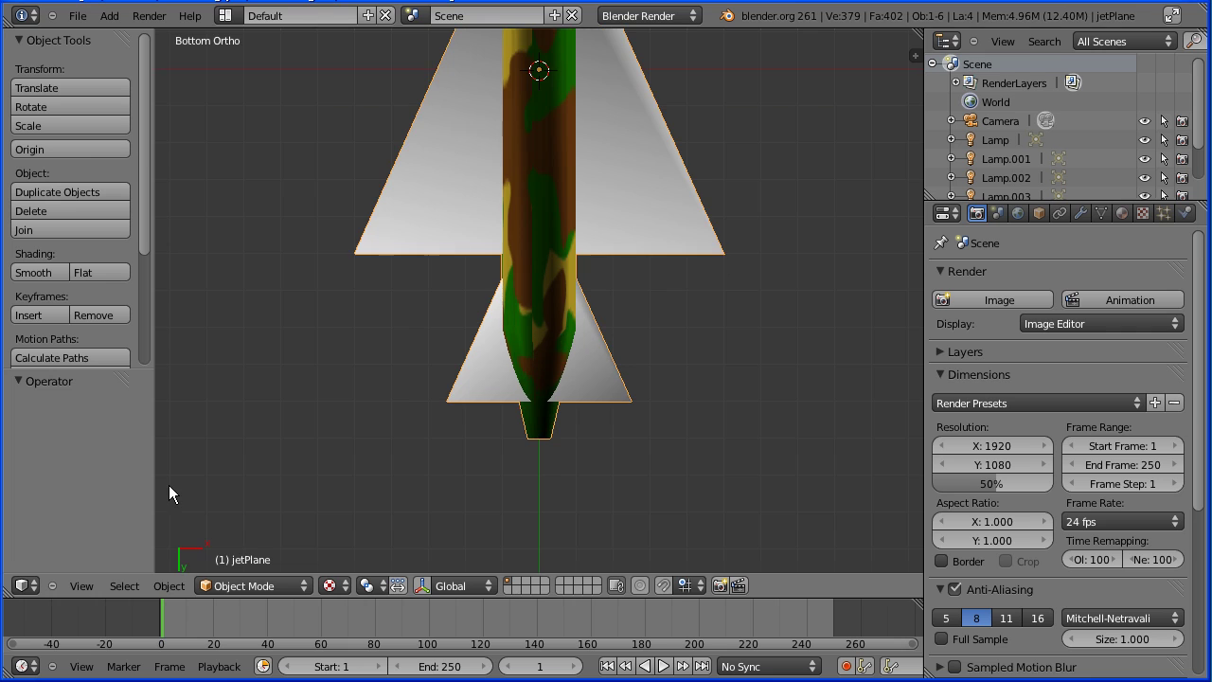
{"action": "scroll", "coordinate": [735, 122], "scroll_direction": "down", "scroll_amount": 2}
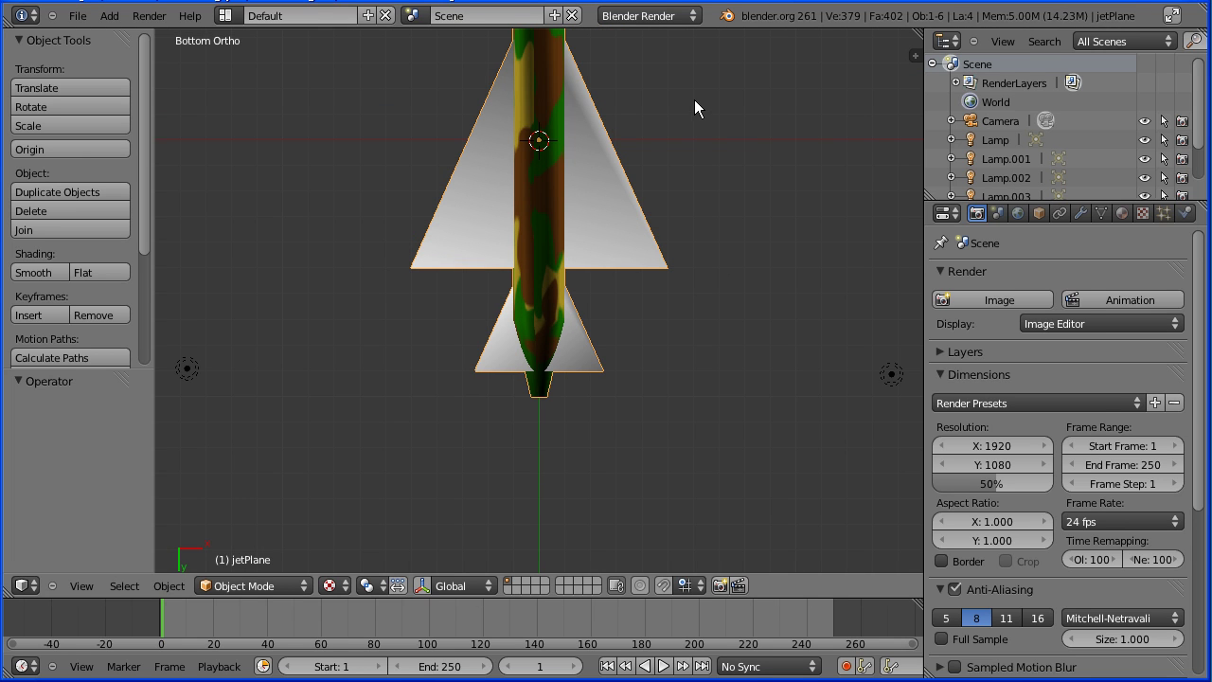
{"action": "middle_click_drag", "start_coordinate": [667, 67], "coordinate": [659, 223], "text": "shift"}
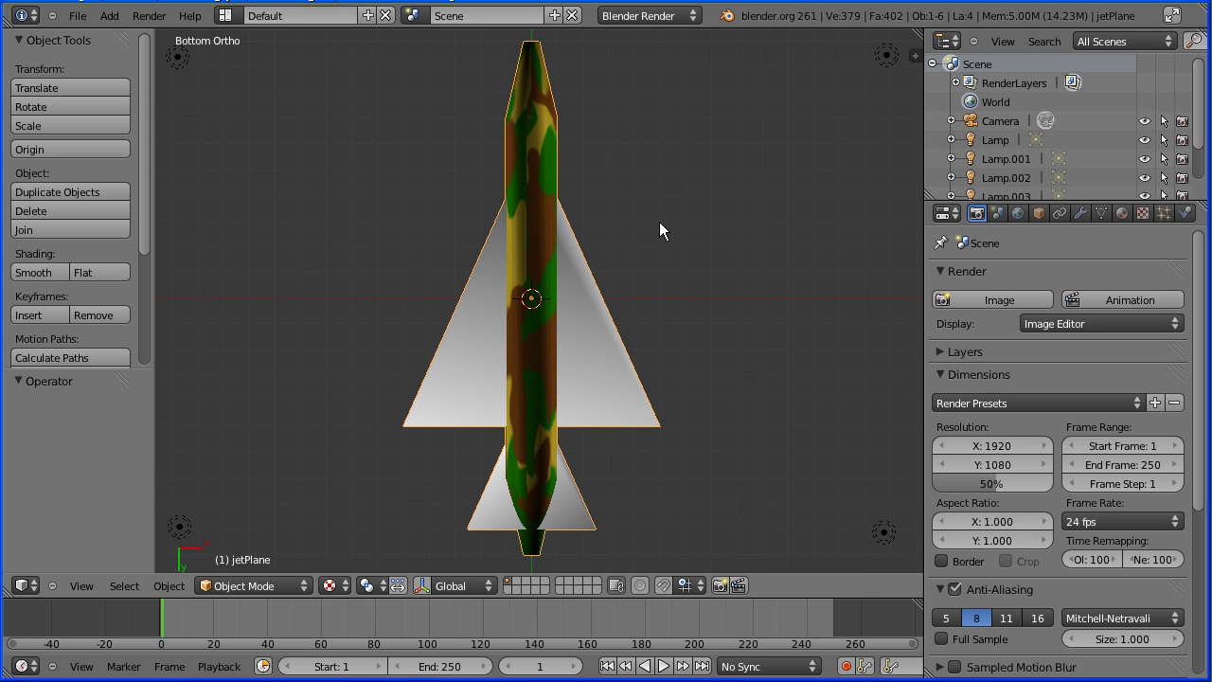
- Enter Edit Mode and box-select the jet's 43 underside faces, starting from the delta wing
{"action": "left_click", "coordinate": [270, 585]}
{"action": "left_click", "coordinate": [268, 547]}
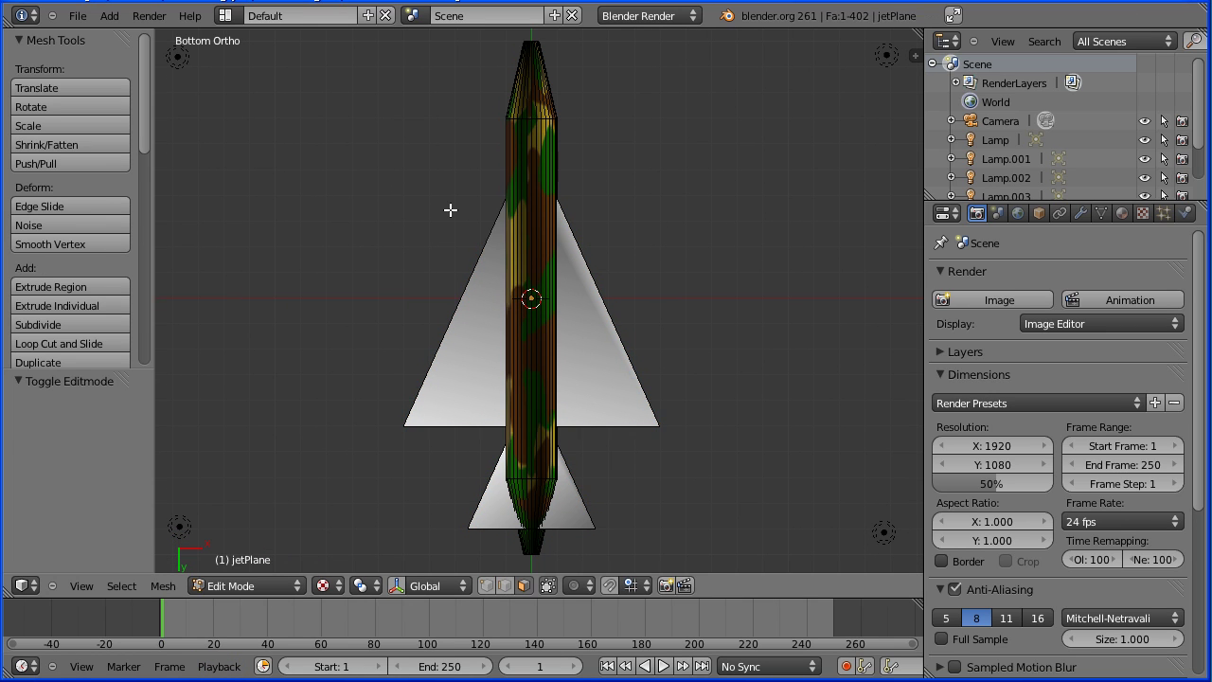
{"action": "right_click", "coordinate": [576, 361]}
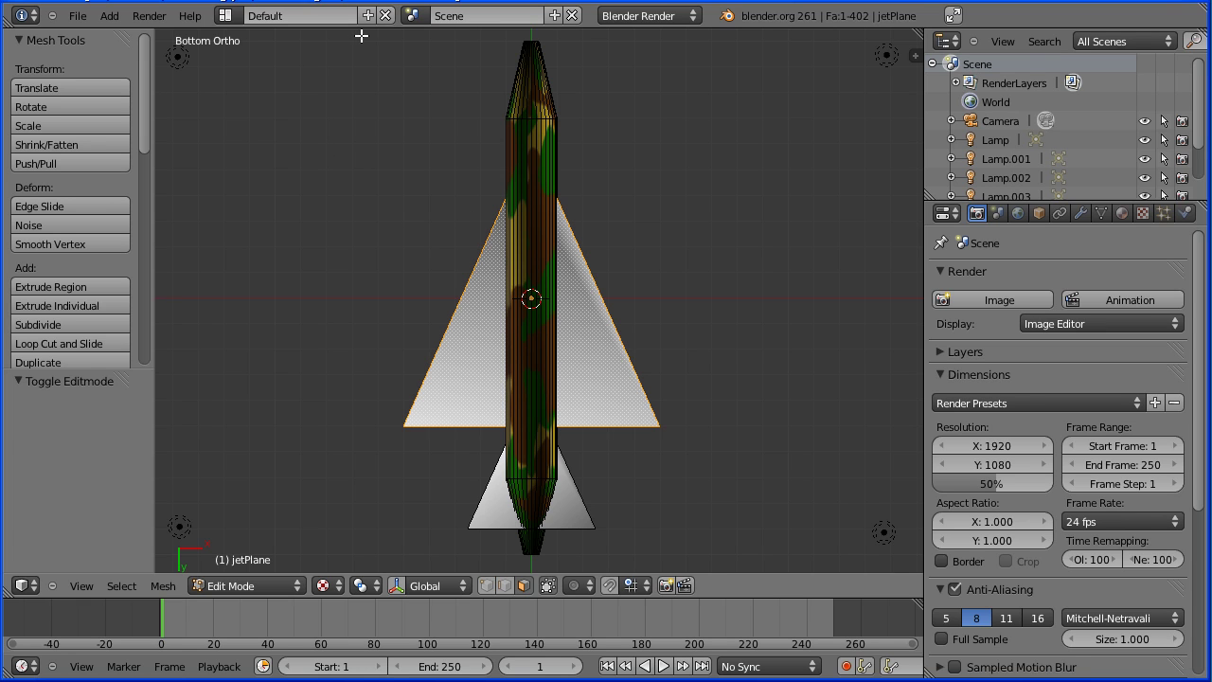
{"action": "key", "text": "b"}
{"action": "left_click_drag", "start_coordinate": [363, 34], "coordinate": [692, 563]}
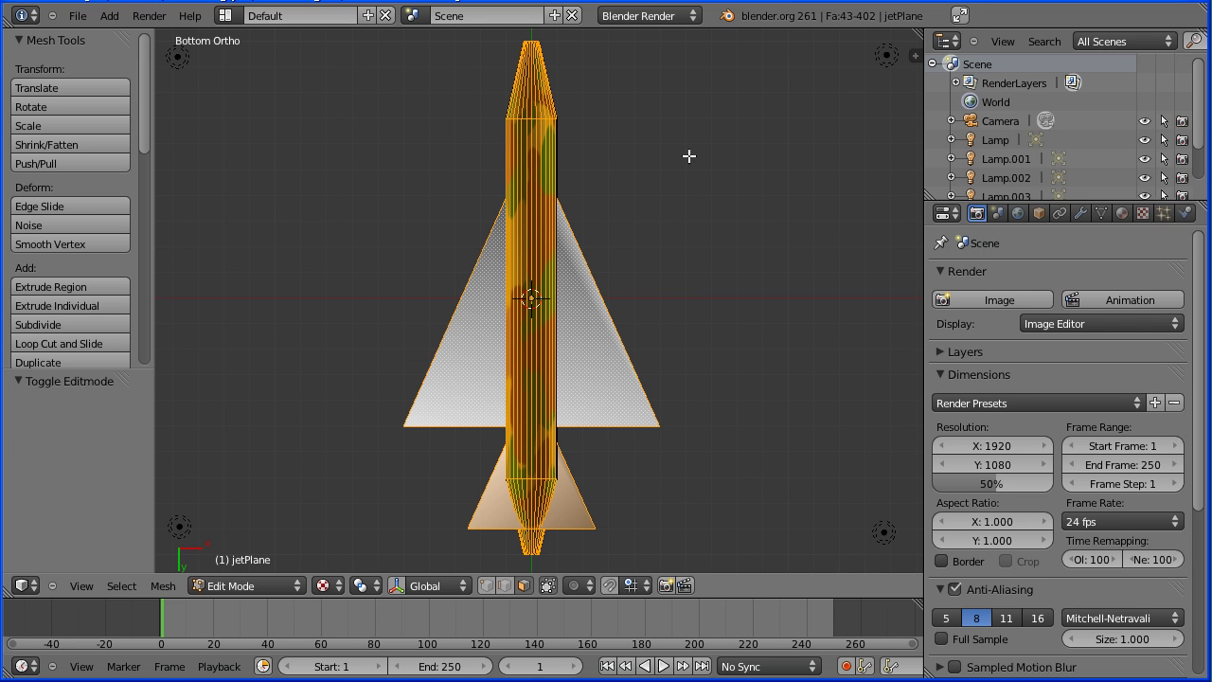
{"action": "middle_click_drag", "start_coordinate": [698, 99], "coordinate": [570, 275]}
{"action": "scroll", "coordinate": [567, 273], "scroll_direction": "up", "scroll_amount": 2}
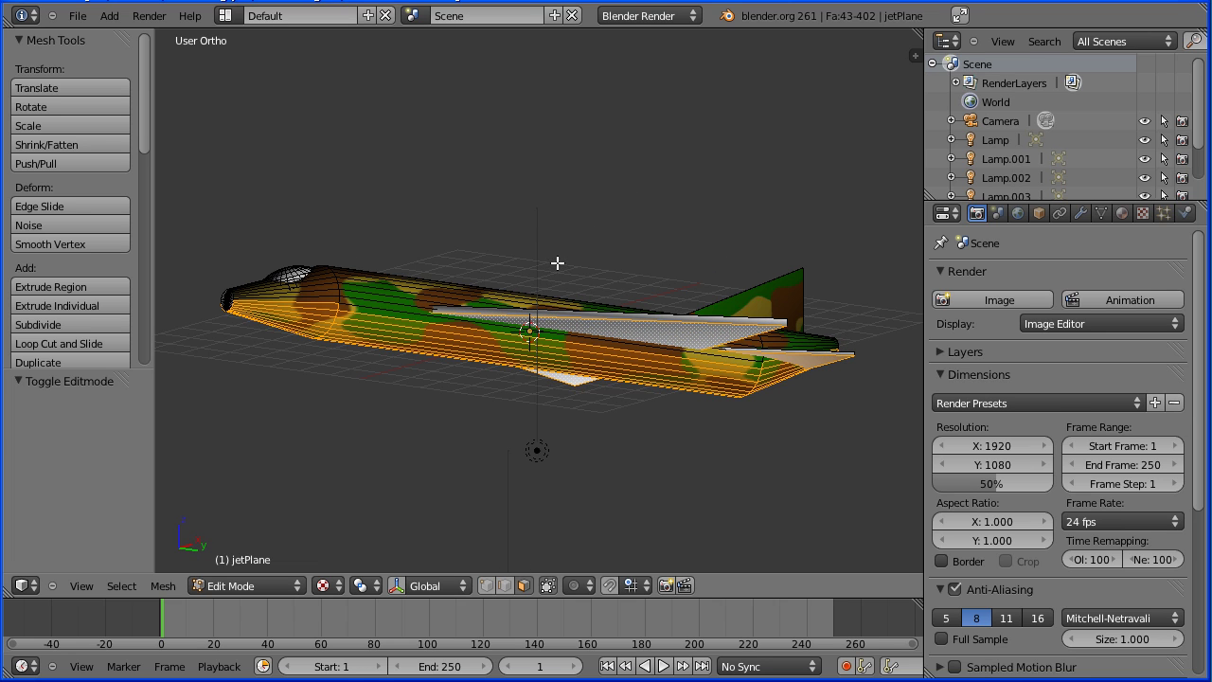
- Add the long fuselage face strip to the selection, then orbit to a near-front view
{"action": "right_click", "coordinate": [365, 312], "text": "shift"}
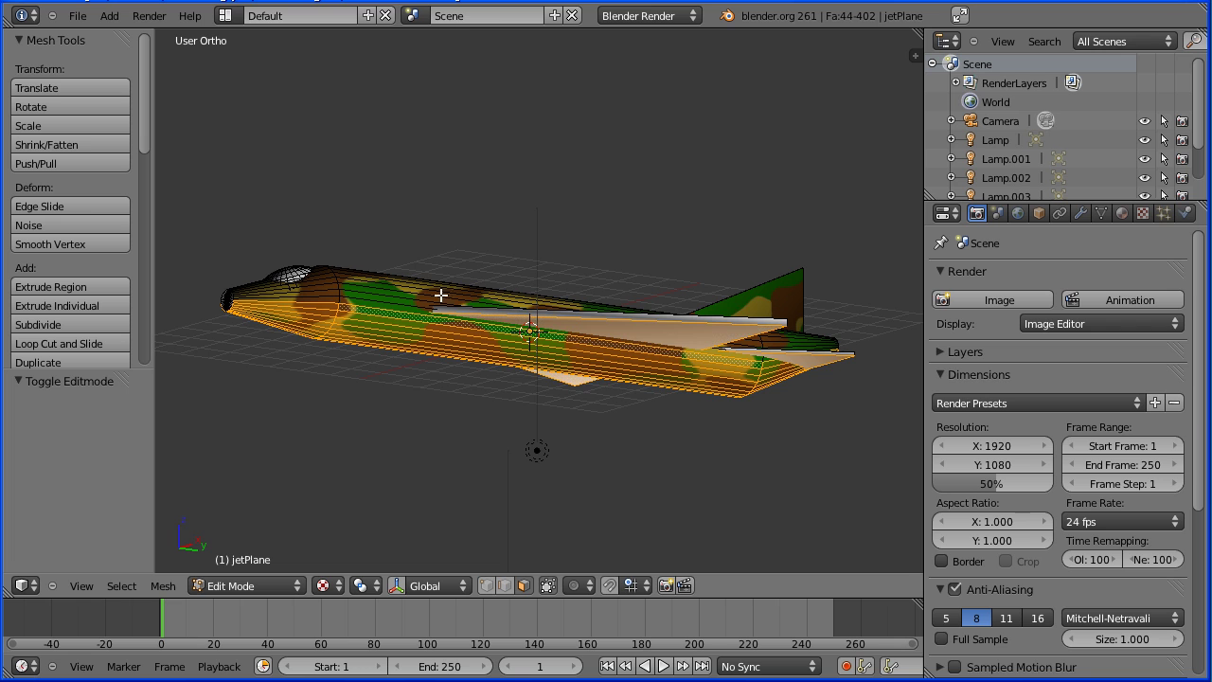
{"action": "middle_click_drag", "start_coordinate": [786, 243], "coordinate": [411, 258]}
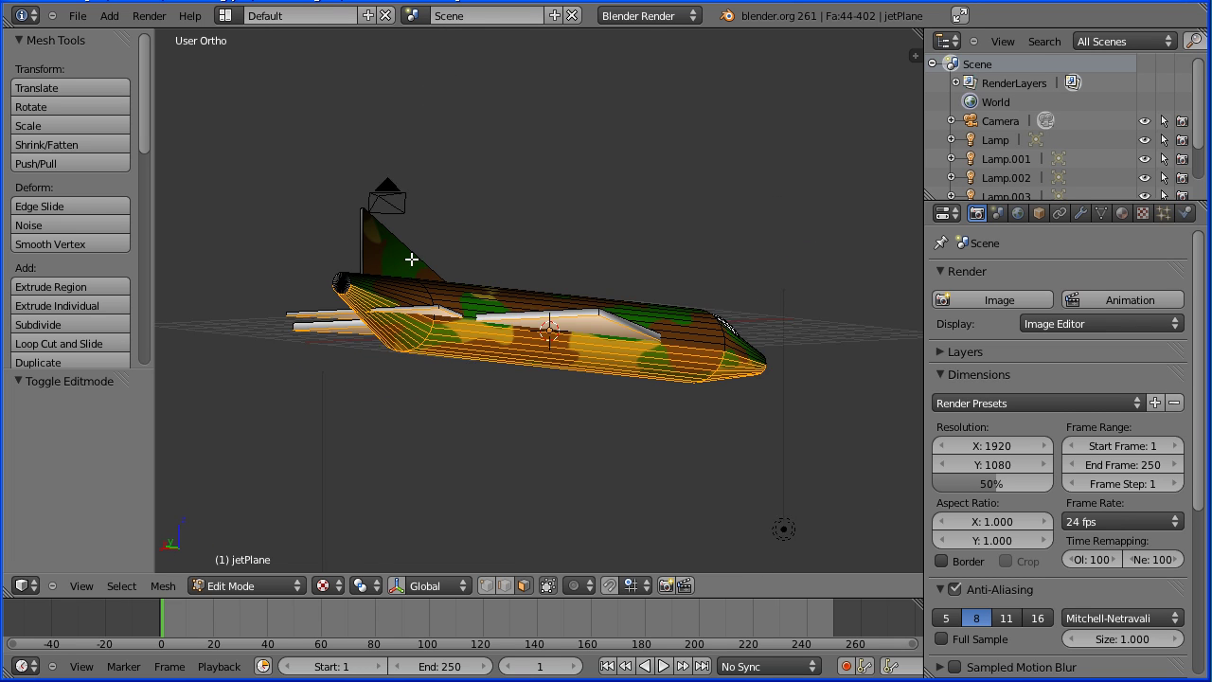
{"action": "middle_click_drag", "start_coordinate": [479, 233], "coordinate": [552, 245]}
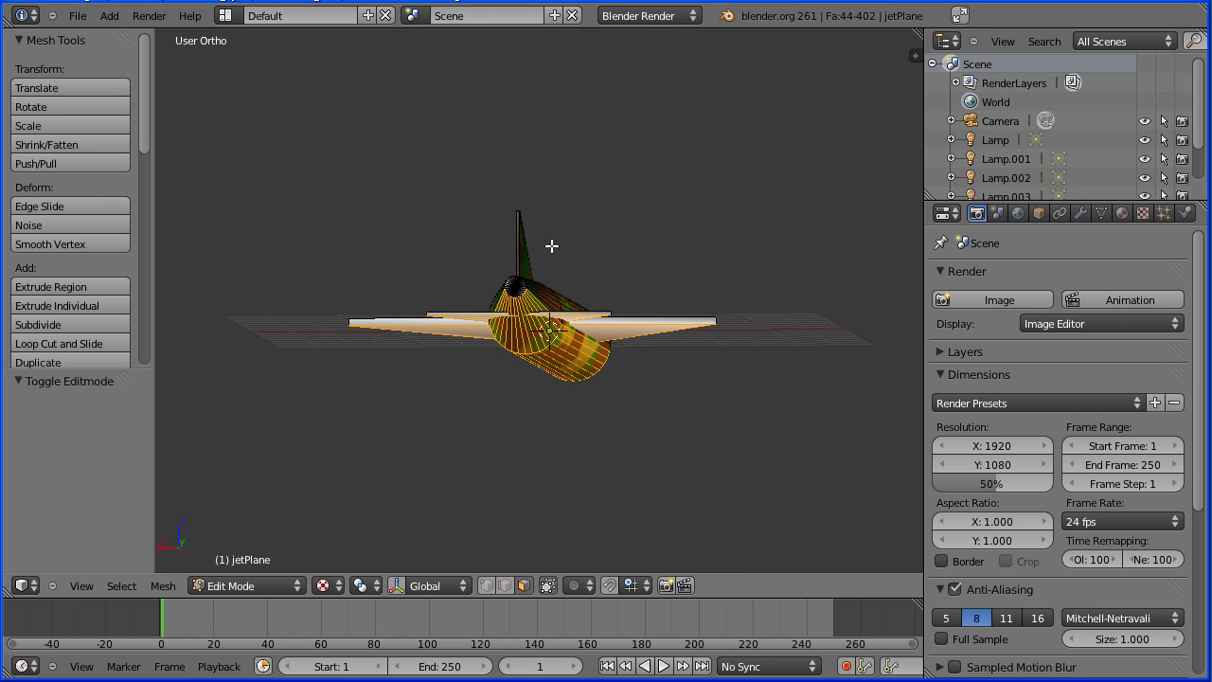
{"action": "scroll", "coordinate": [552, 245], "scroll_direction": "up", "scroll_amount": 4}
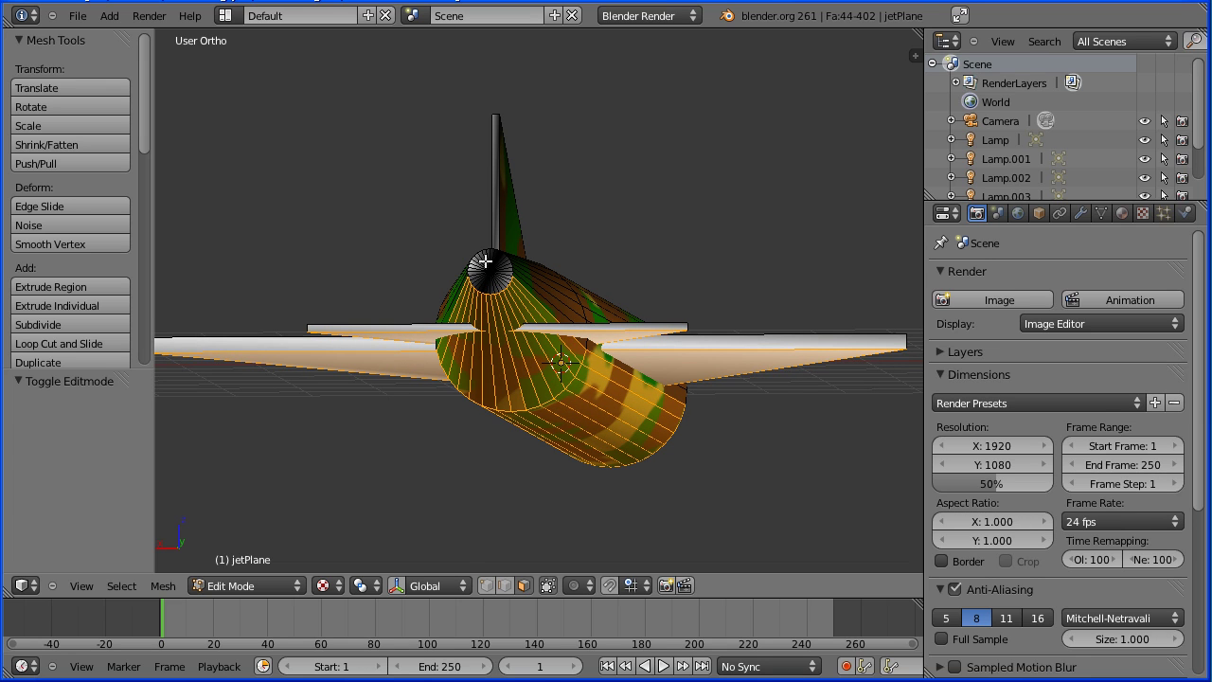
- Box-select the tail cone and nozzle faces, bringing the selection to 107 faces
{"action": "key", "text": "b"}
{"action": "left_click_drag", "start_coordinate": [483, 262], "coordinate": [510, 286]}
{"action": "middle_click_drag", "start_coordinate": [647, 229], "coordinate": [471, 192]}
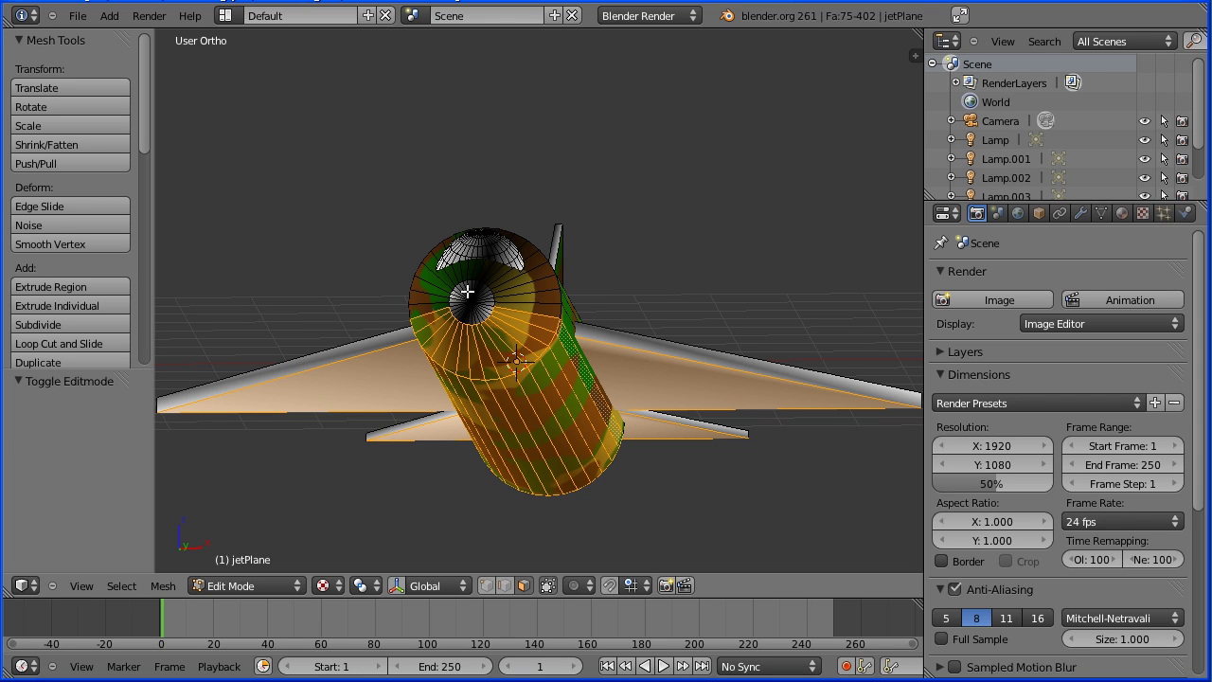
{"action": "key", "text": "b"}
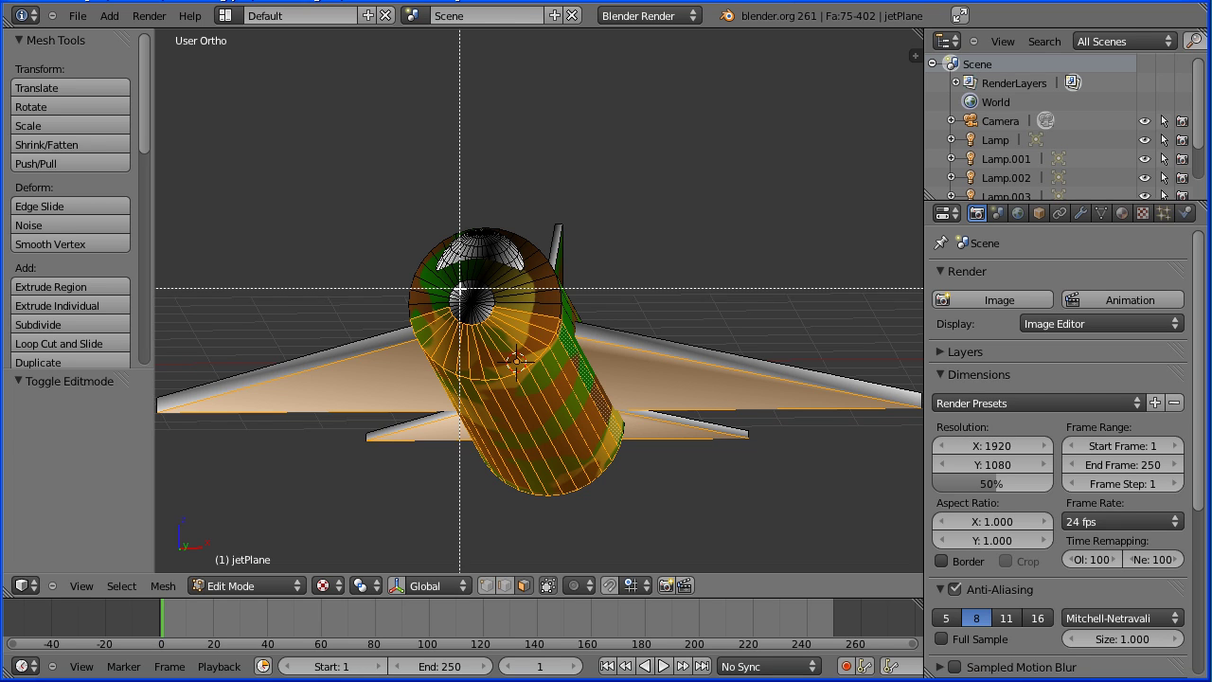
{"action": "left_click_drag", "start_coordinate": [459, 289], "coordinate": [491, 319]}
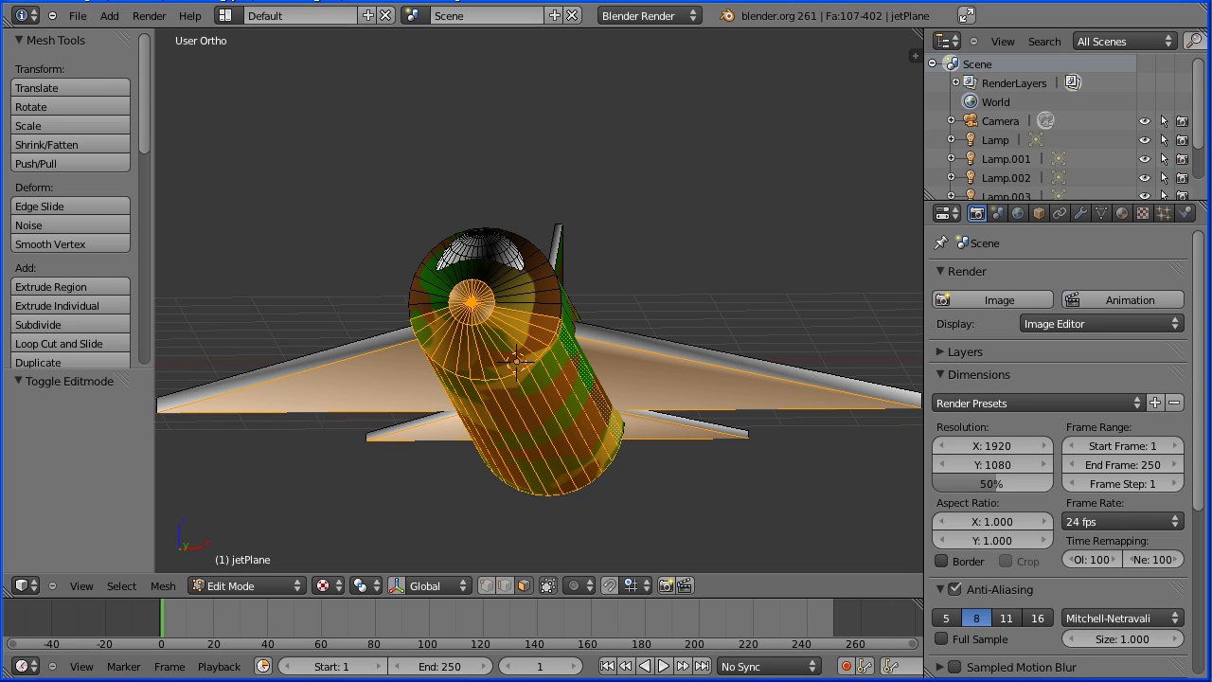
- Add a new material slot named underSide and darken its diffuse colour to grey 0.3
{"action": "left_click", "coordinate": [1123, 214]}
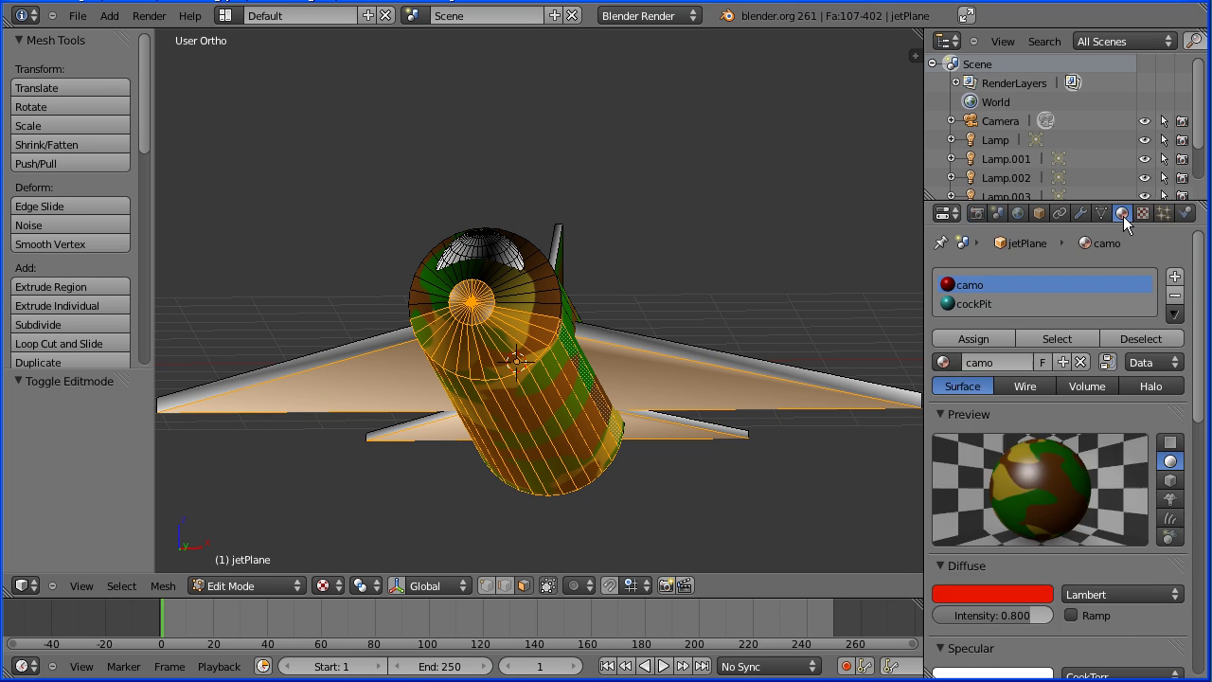
{"action": "left_click", "coordinate": [1174, 277]}
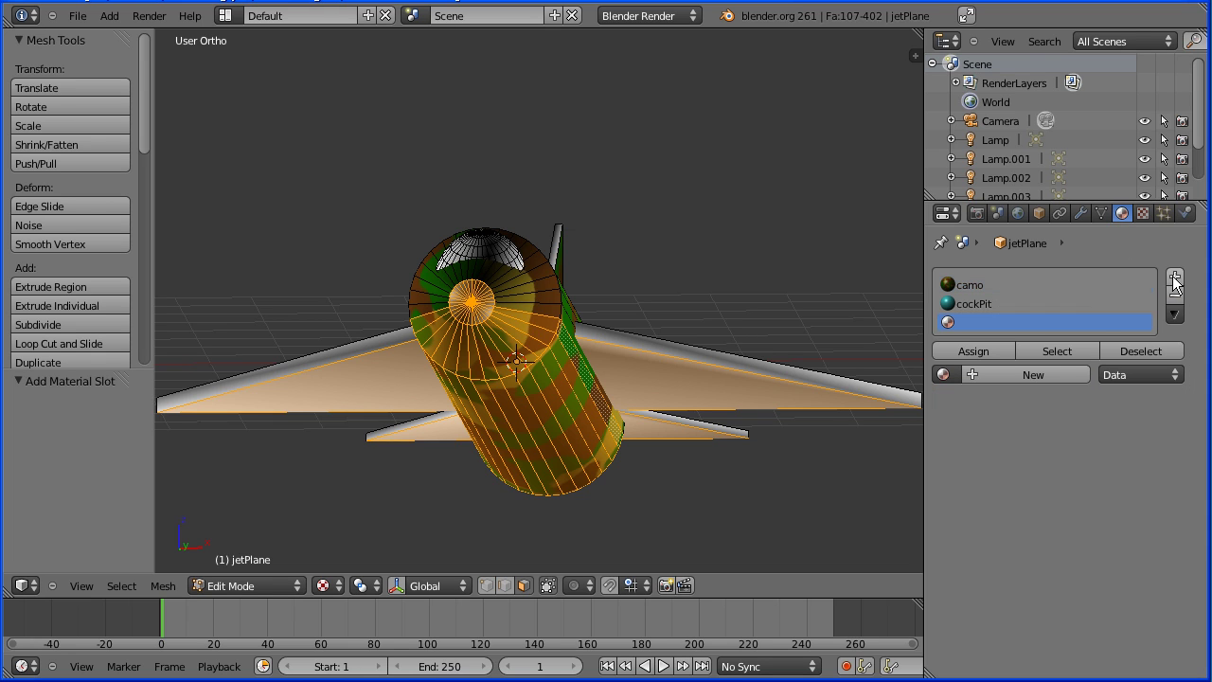
{"action": "left_click", "coordinate": [977, 374]}
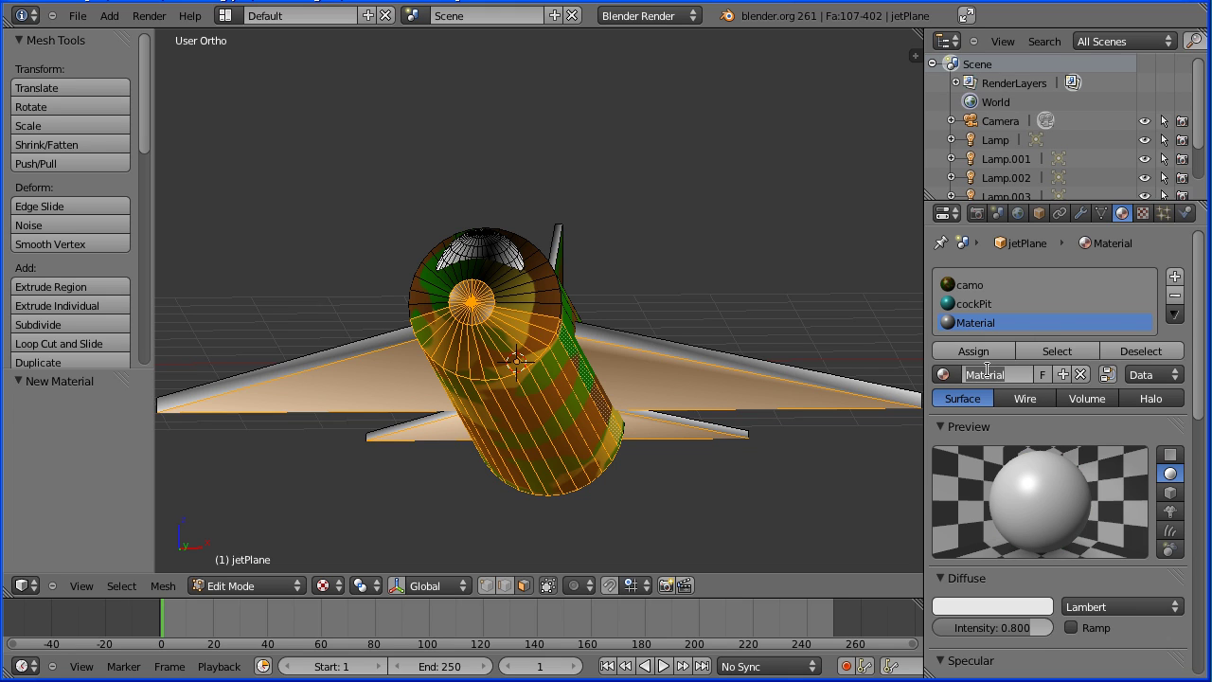
{"action": "left_click", "coordinate": [987, 374]}
{"action": "type", "text": "underSide"}
{"action": "key", "text": "Return"}
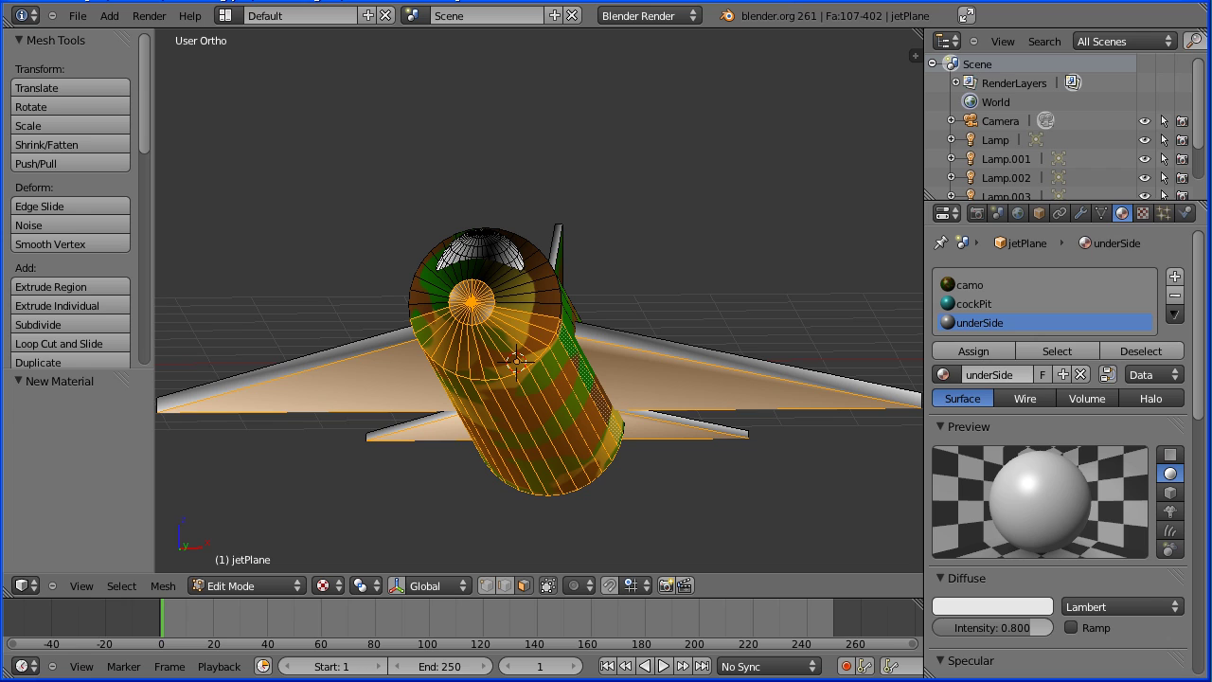
{"action": "left_click", "coordinate": [999, 604]}
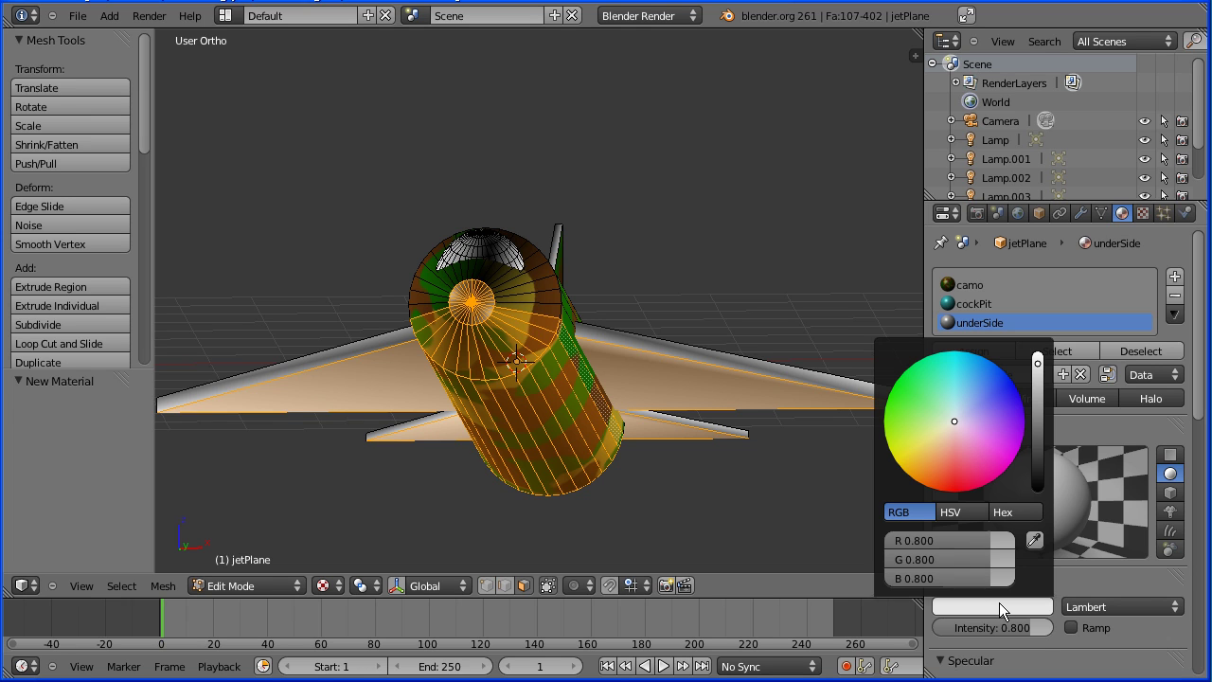
{"action": "left_click_drag", "start_coordinate": [1038, 363], "coordinate": [1042, 408]}
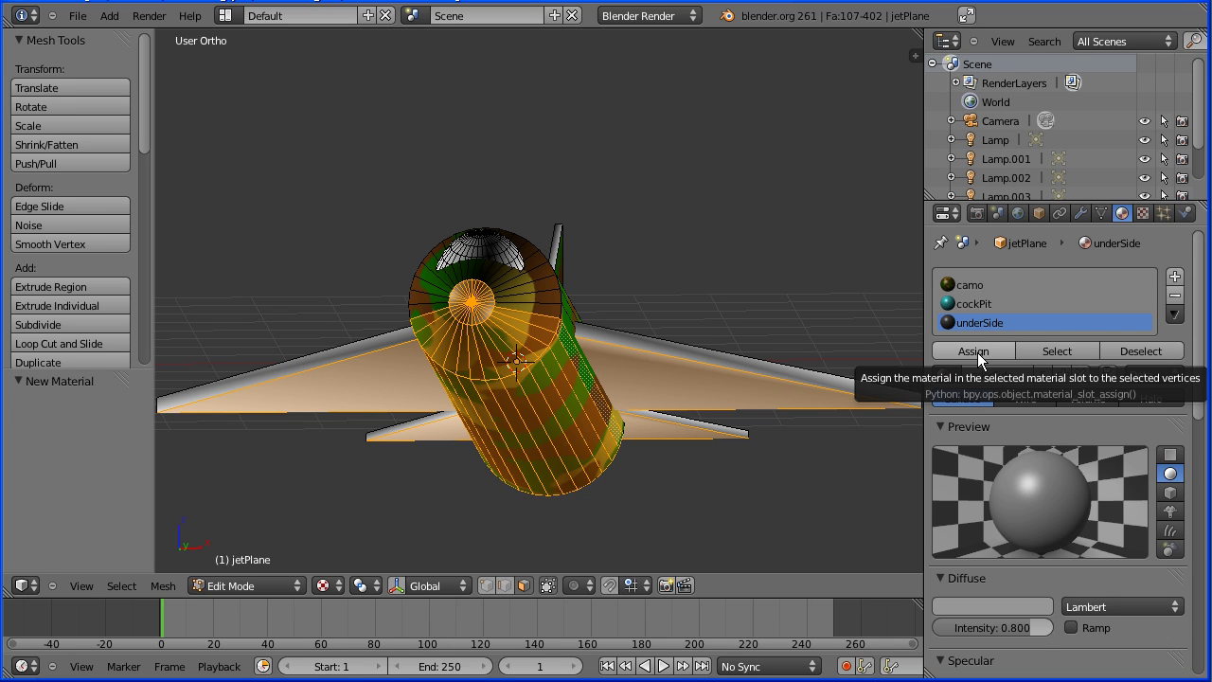
- Assign the underSide material to the 107 selected underside faces
{"action": "left_click", "coordinate": [977, 352]}
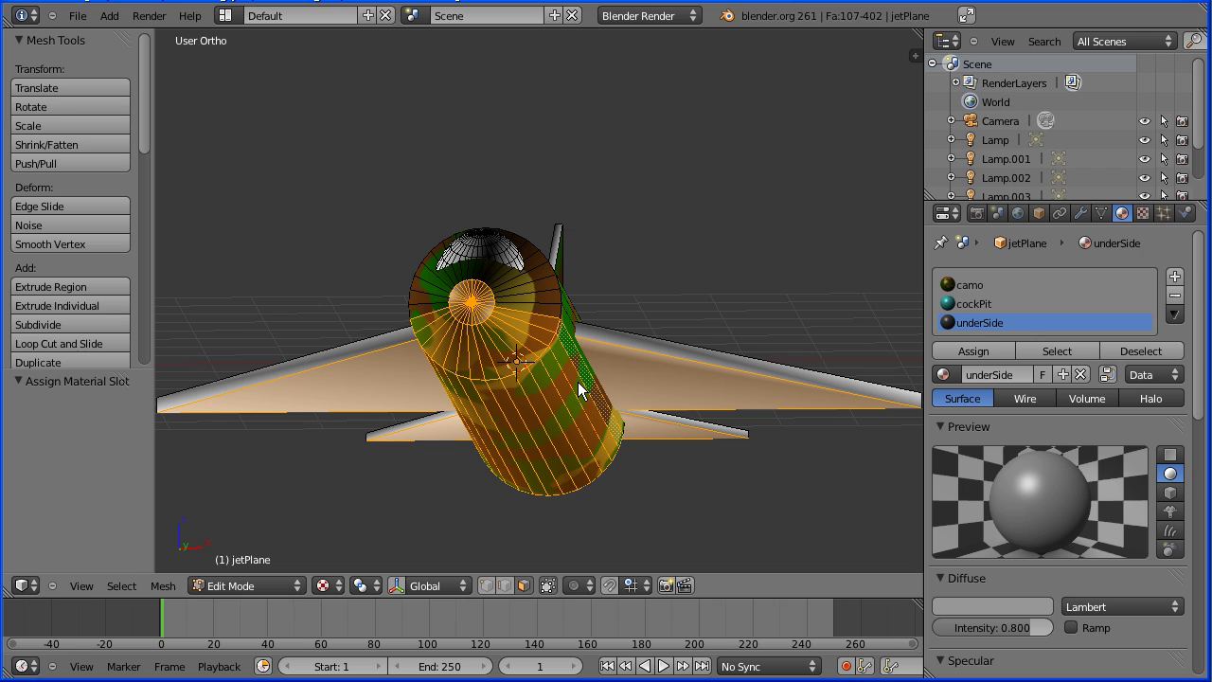
- Refresh the mesh by toggling Edit Mode and expand the side panel's Display section
{"action": "key", "text": "Tab"}
{"action": "key", "text": "Tab"}
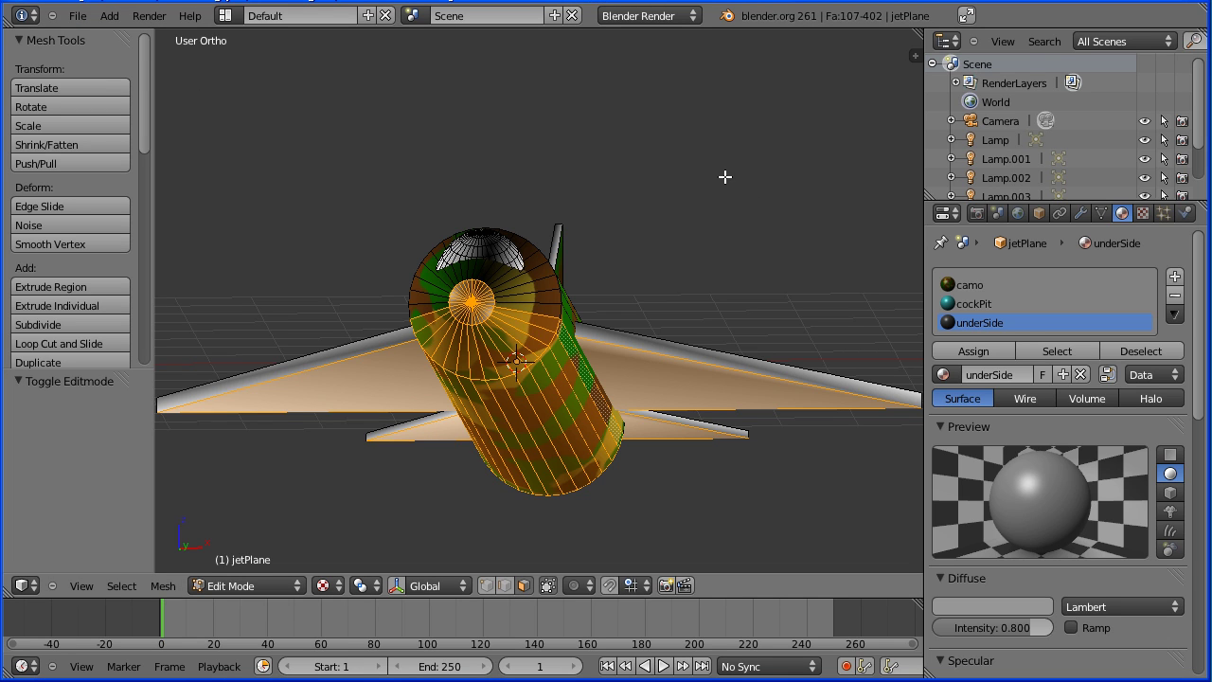
{"action": "left_click", "coordinate": [914, 56]}
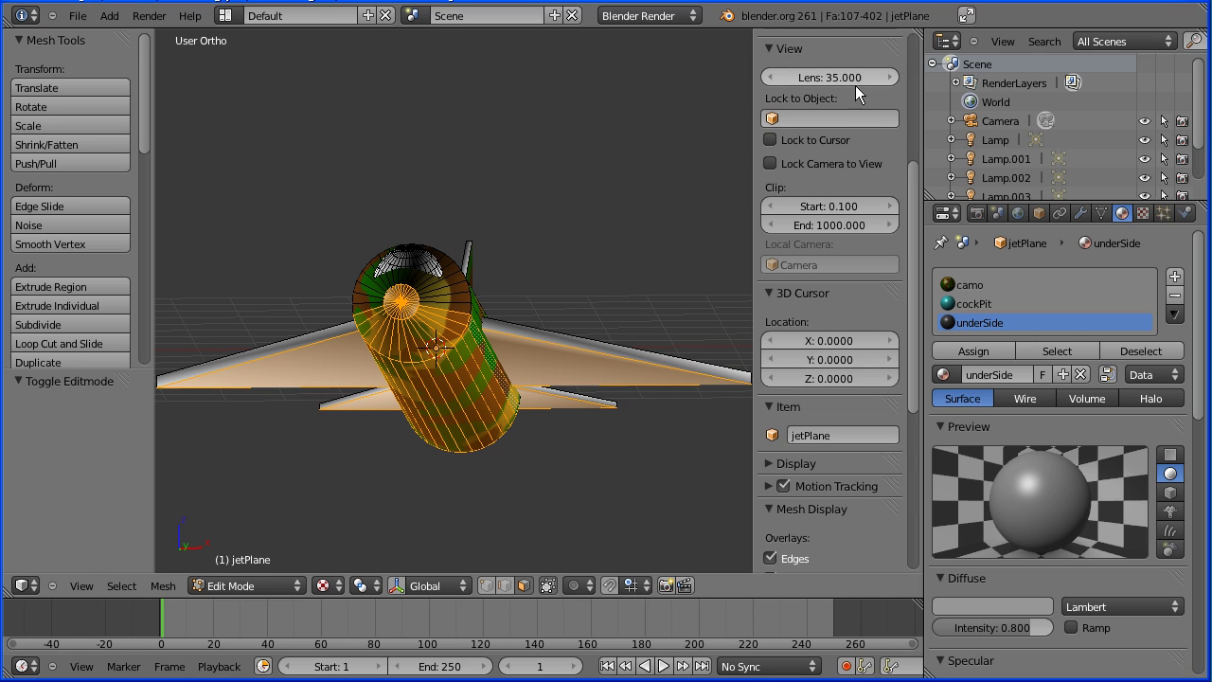
{"action": "left_click_drag", "start_coordinate": [917, 318], "coordinate": [912, 355]}
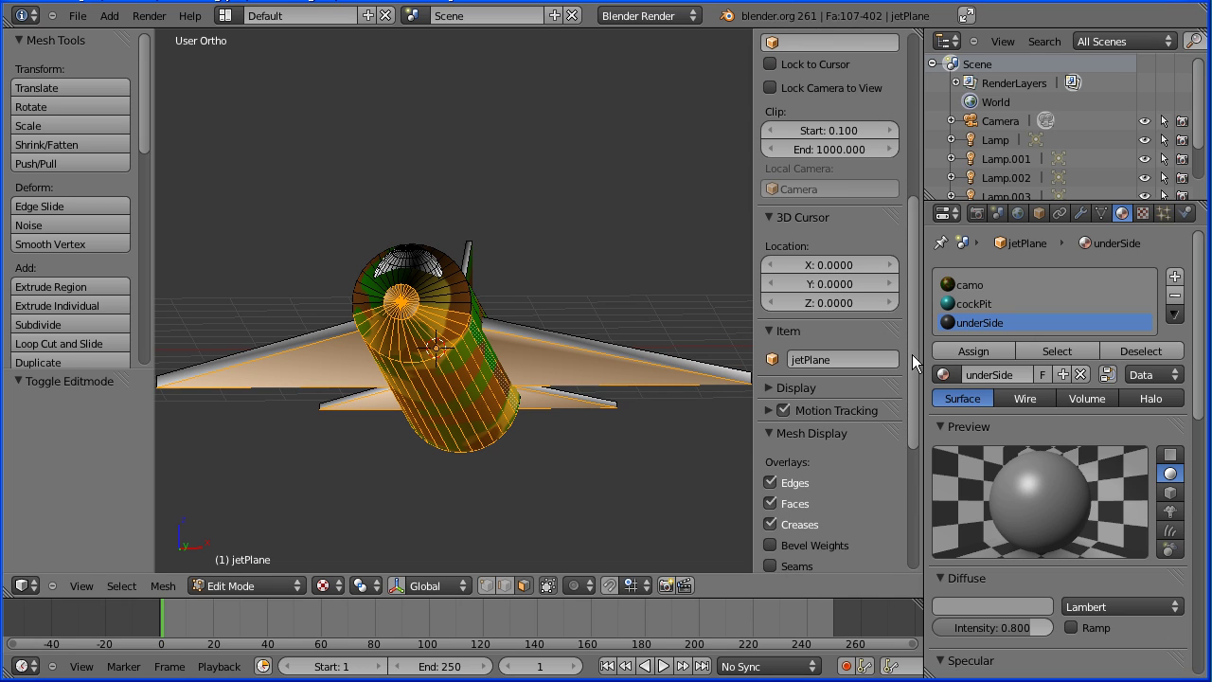
{"action": "left_click", "coordinate": [774, 387]}
{"action": "left_click_drag", "start_coordinate": [918, 308], "coordinate": [912, 362]}
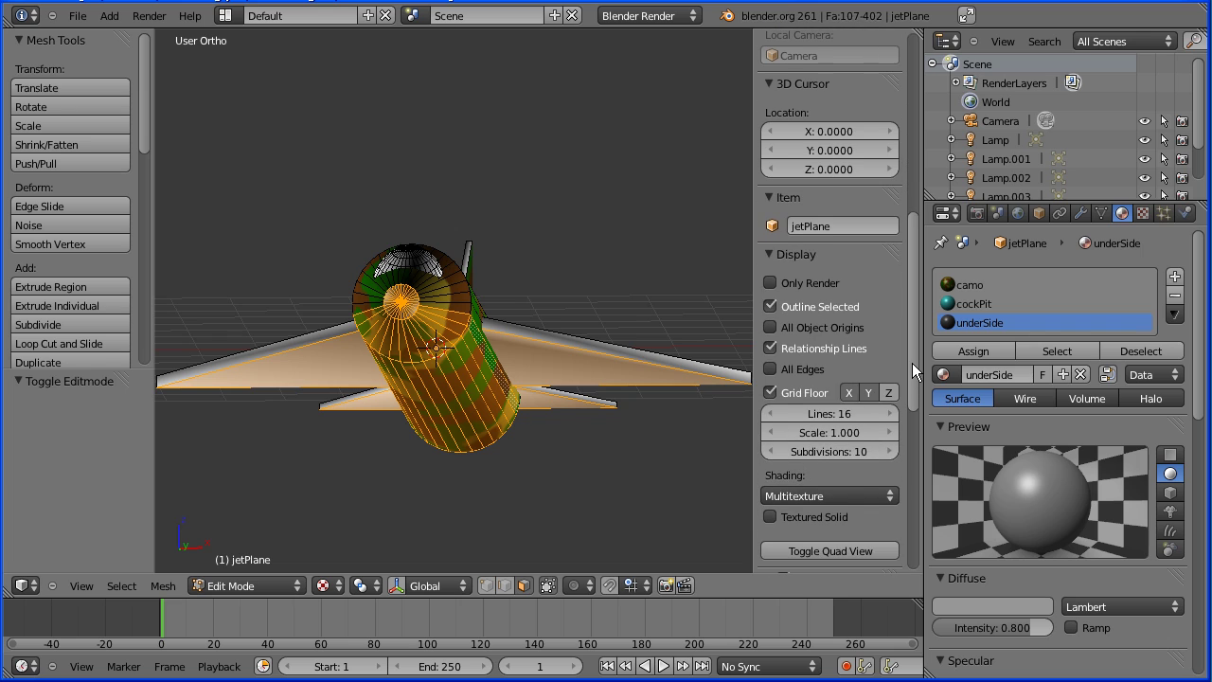
- Set the viewport material shading to GLSL
{"action": "left_click", "coordinate": [815, 497]}
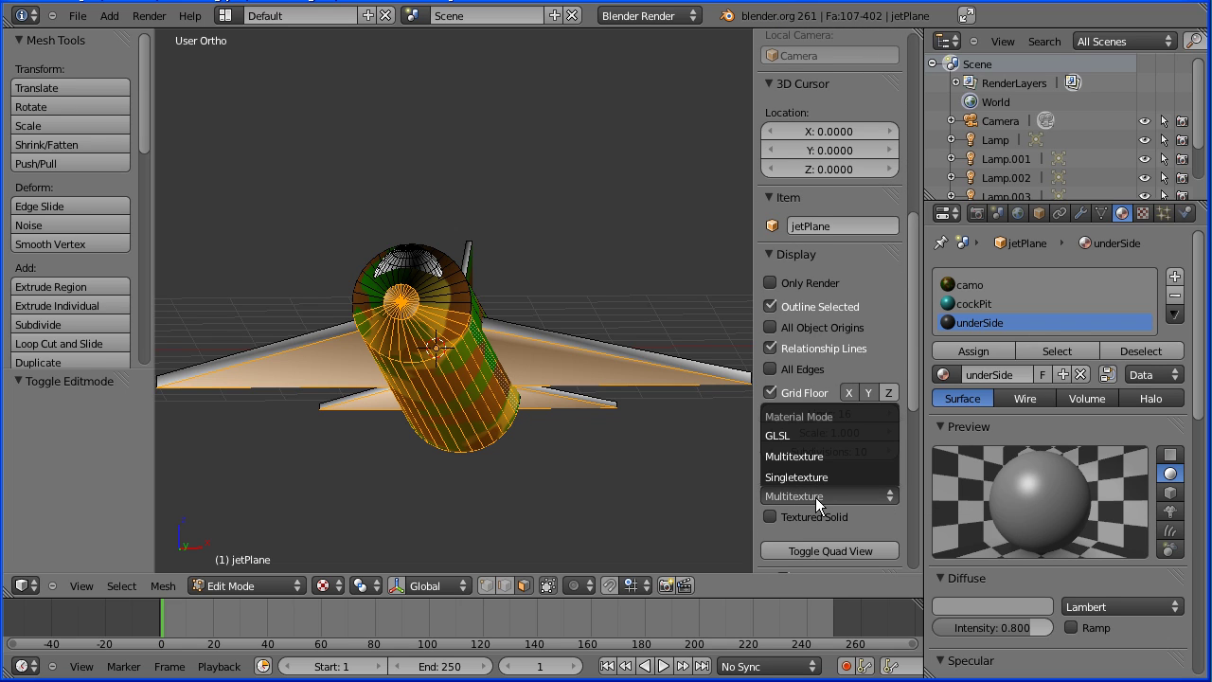
{"action": "left_click", "coordinate": [815, 437]}
{"action": "left_click", "coordinate": [287, 585]}
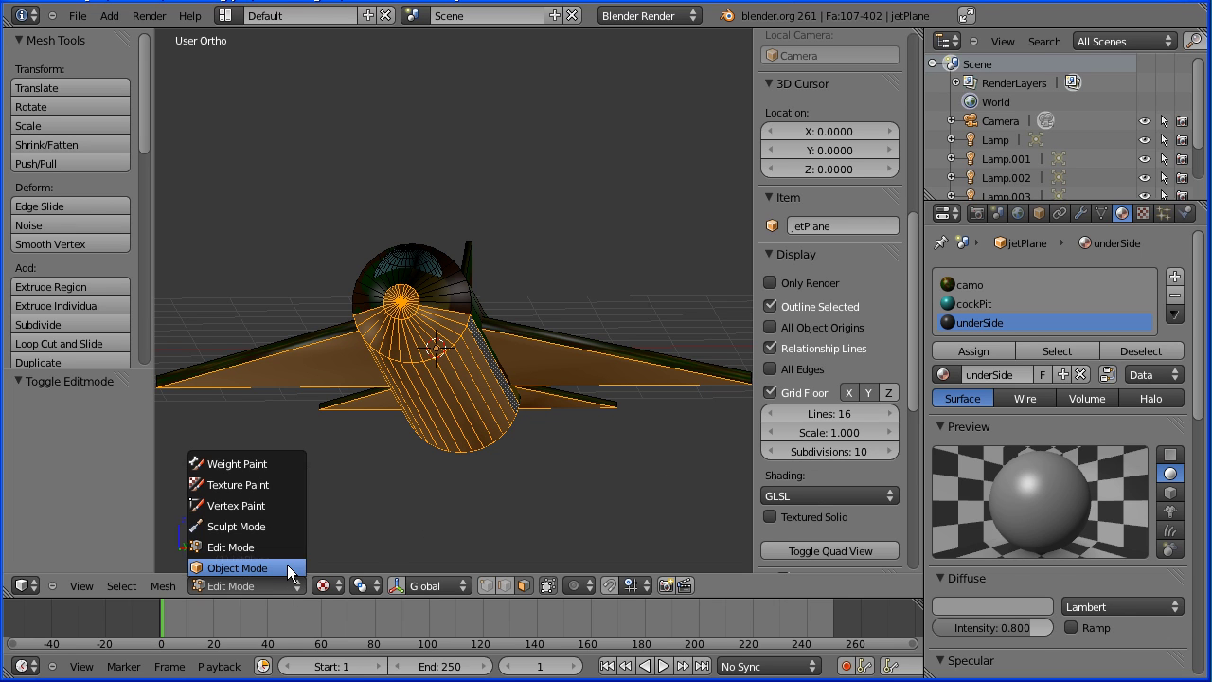
- Return to Object Mode and render an image of the jet
{"action": "left_click", "coordinate": [287, 564]}
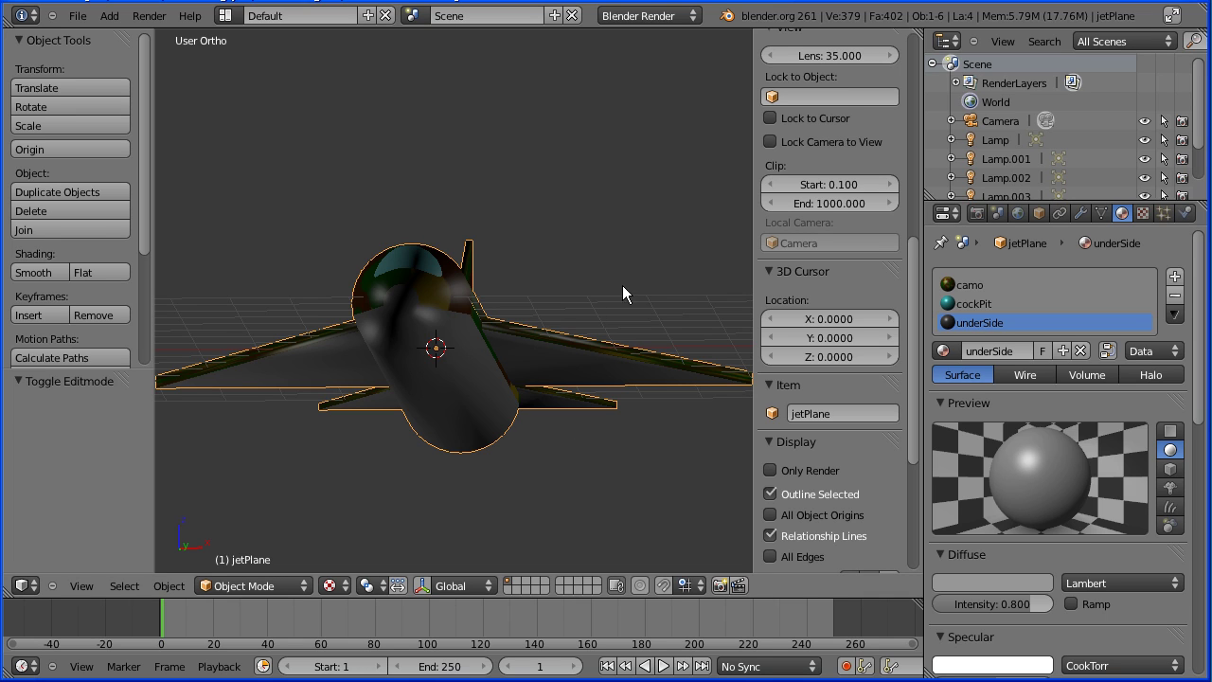
{"action": "left_click", "coordinate": [970, 210]}
{"action": "left_click", "coordinate": [976, 295]}
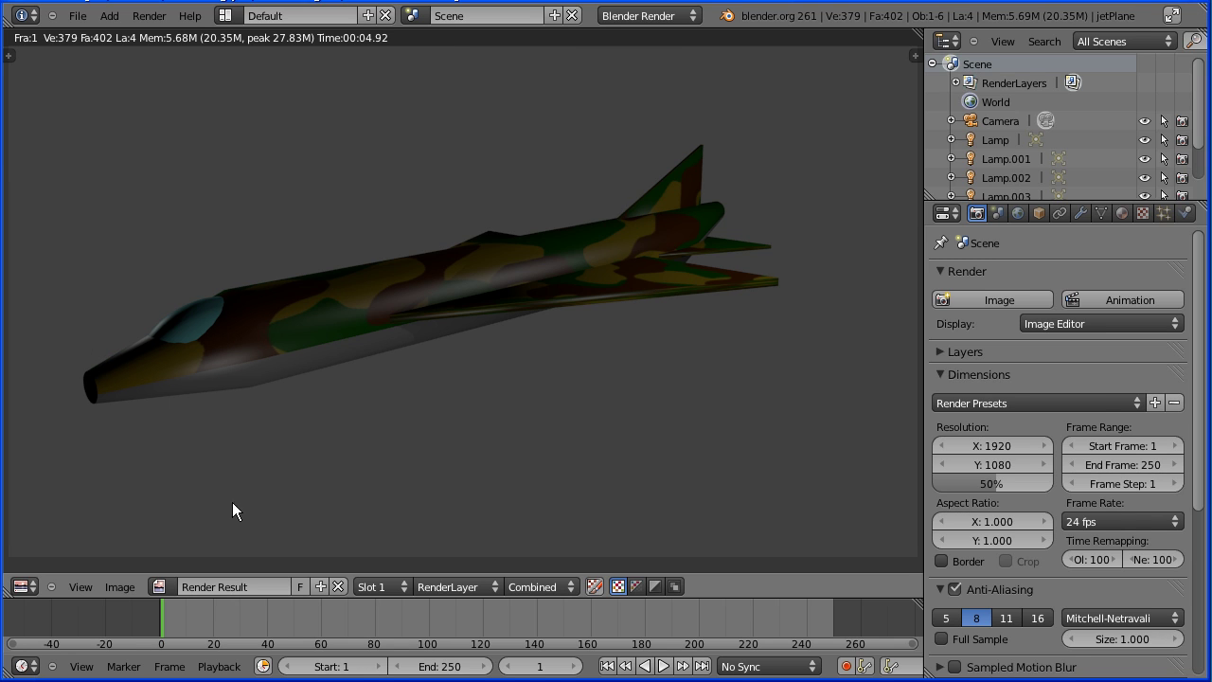
- Switch the render area back to the 3D View
{"action": "left_click", "coordinate": [26, 584]}
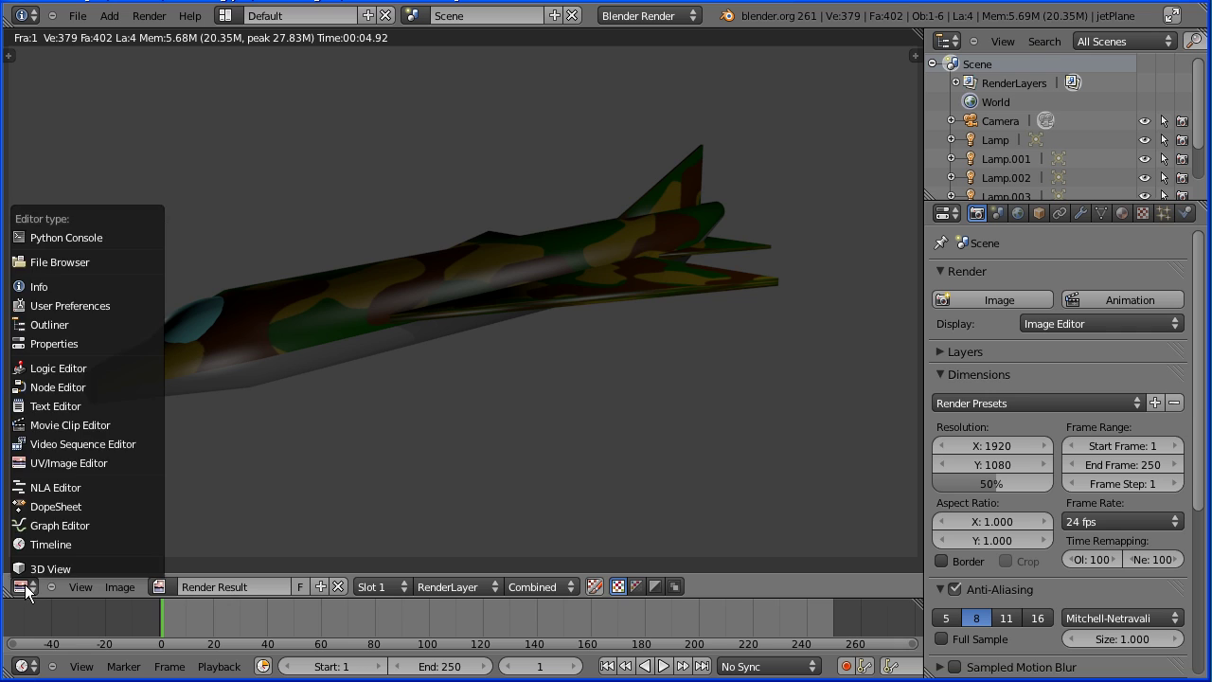
{"action": "left_click", "coordinate": [50, 568]}
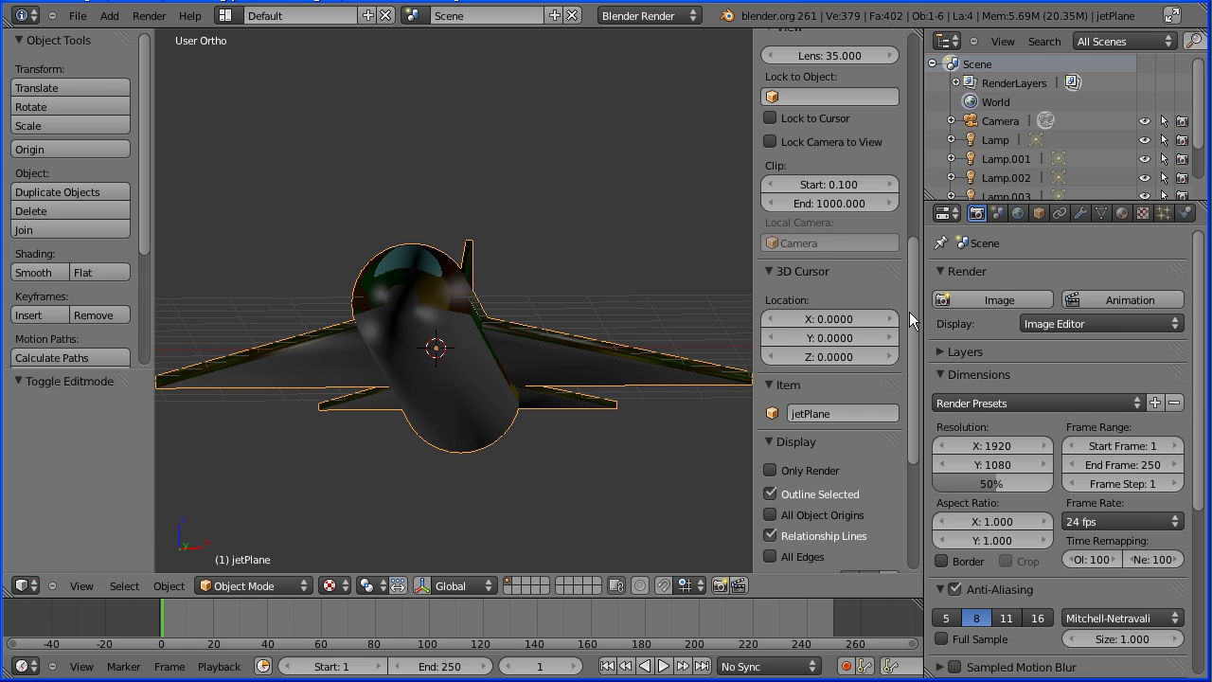
{"action": "mouse_move", "coordinate": [911, 313]}
{"action": "left_mouse_down"}
{"action": "mouse_move", "coordinate": [918, 373]}
{"action": "mouse_move", "coordinate": [902, 407]}
{"action": "left_mouse_up"}
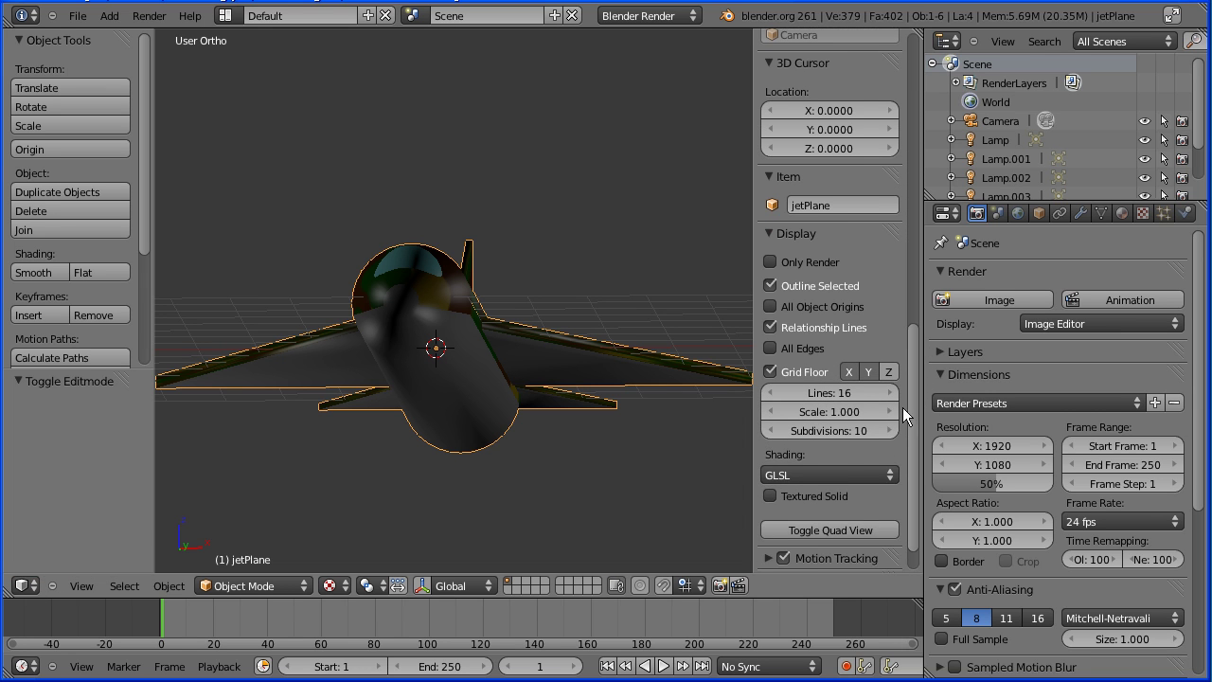
- Set the viewport material shading to Multitexture
{"action": "left_click", "coordinate": [802, 474]}
{"action": "left_click", "coordinate": [822, 435]}
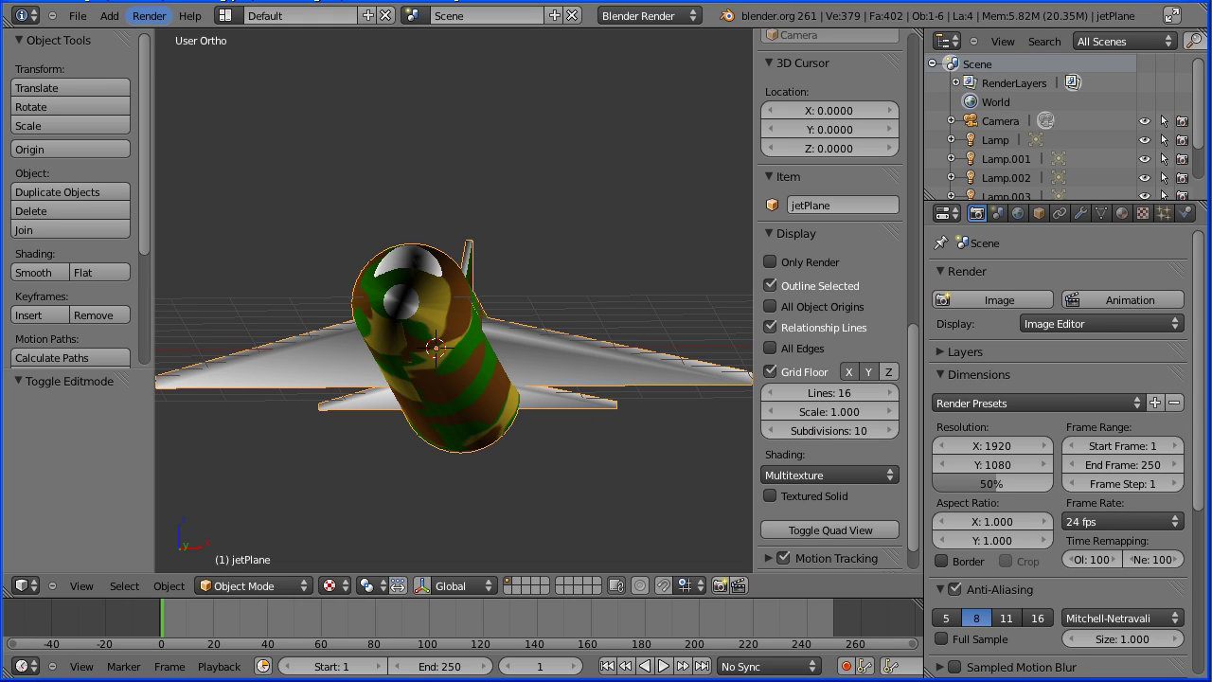
{"action": "left_click", "coordinate": [828, 475]}
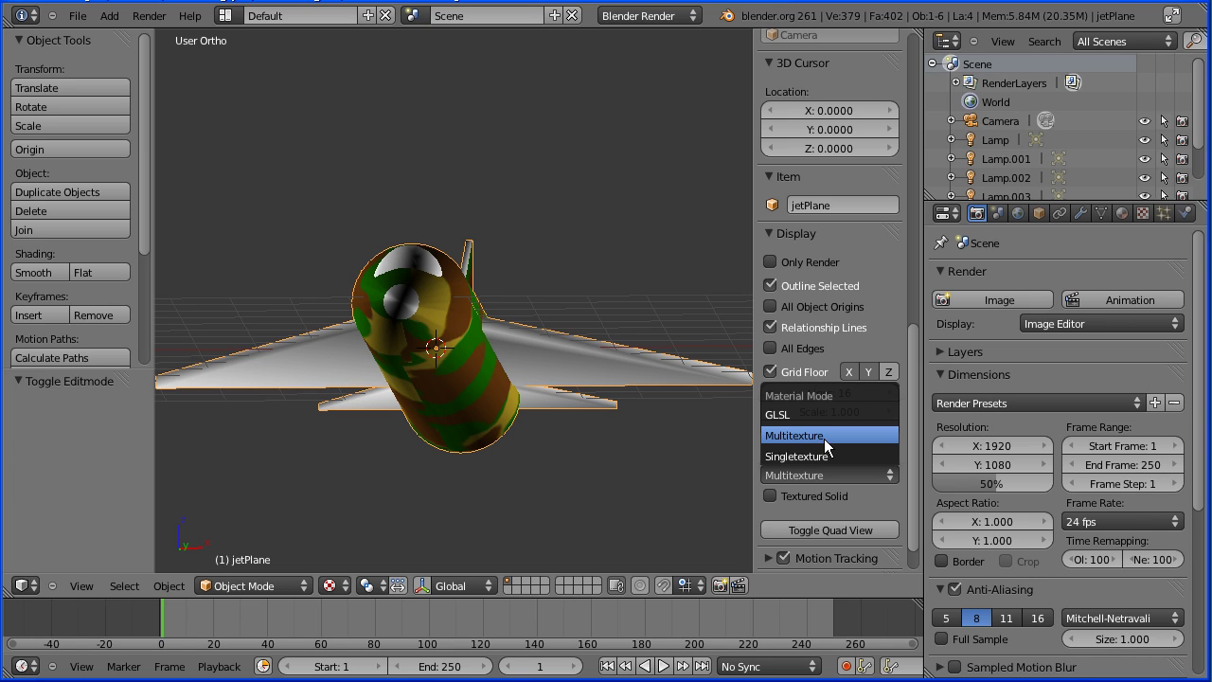
{"action": "left_click", "coordinate": [824, 439]}
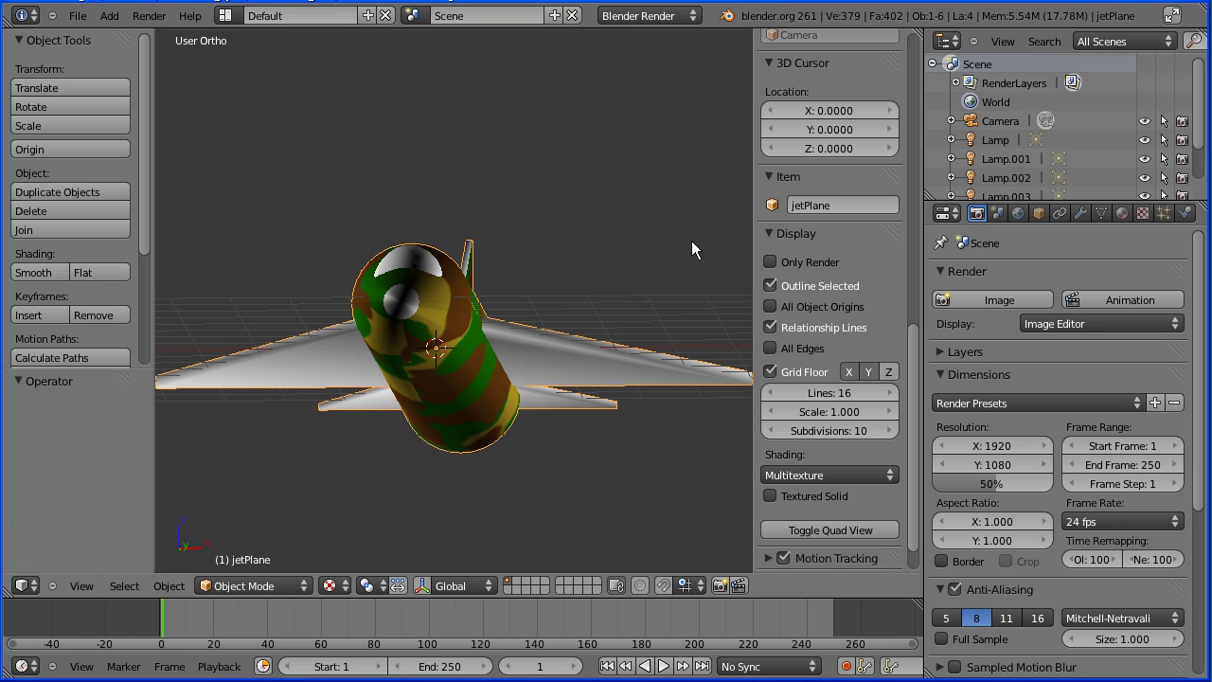
- Hide the side panel, enter Edit Mode, and split off an Image Editor on the right
{"action": "key", "text": "n"}
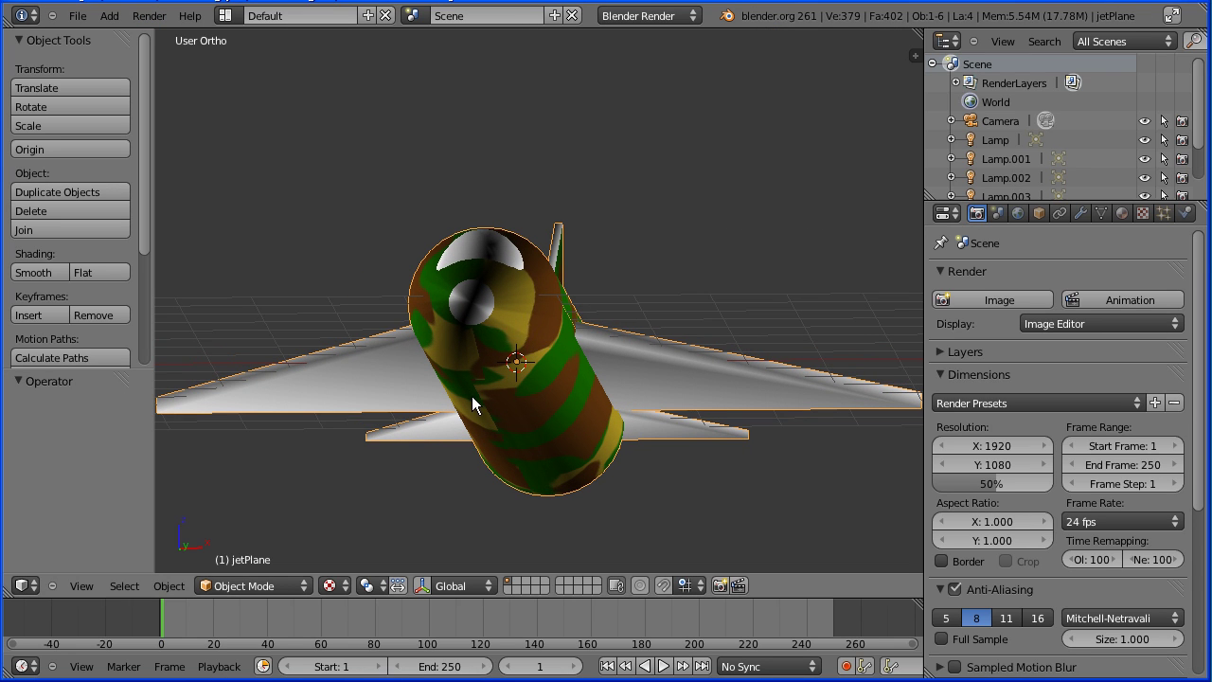
{"action": "left_click", "coordinate": [283, 585]}
{"action": "left_click", "coordinate": [283, 544]}
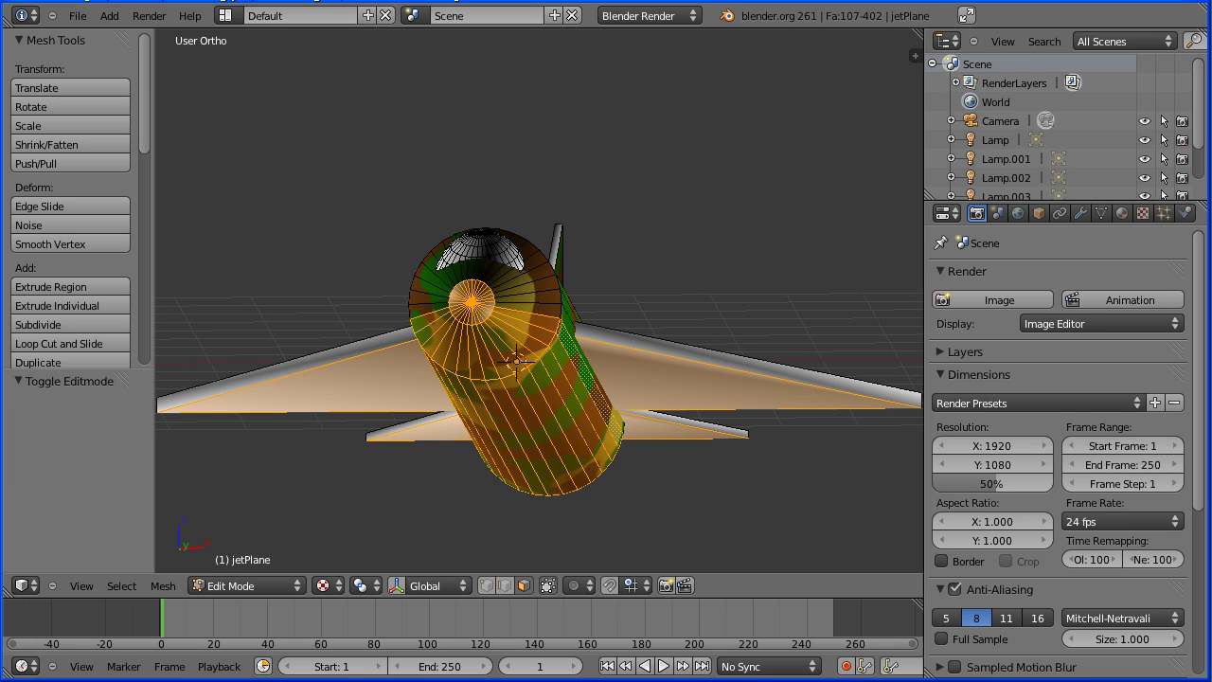
{"action": "left_click_drag", "start_coordinate": [918, 33], "coordinate": [534, 45]}
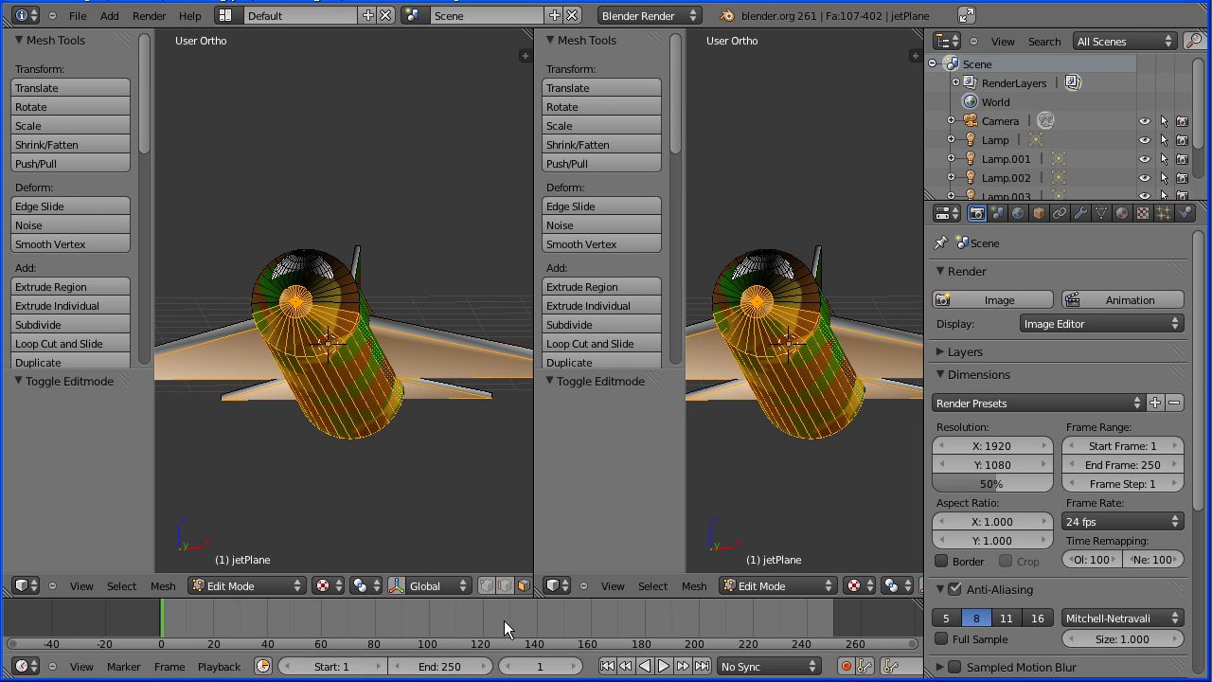
{"action": "left_click", "coordinate": [557, 586]}
{"action": "left_click", "coordinate": [636, 456]}
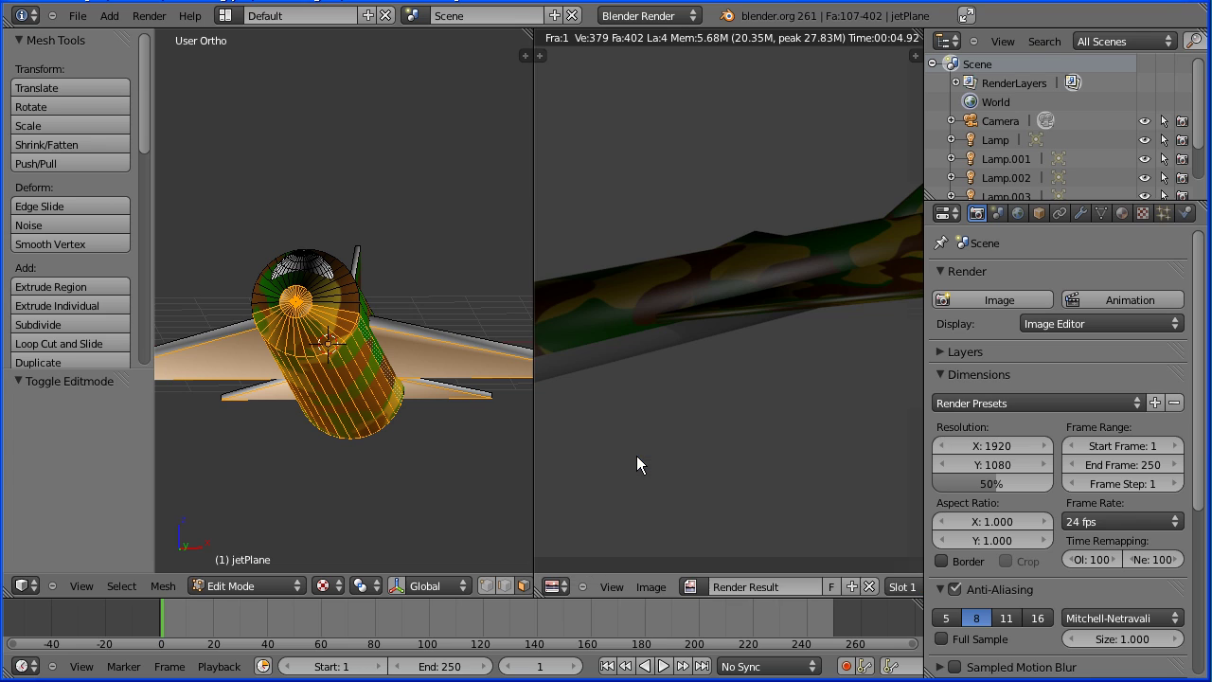
- Start a new image named underSide sized 8 × 8
{"action": "left_click", "coordinate": [848, 582]}
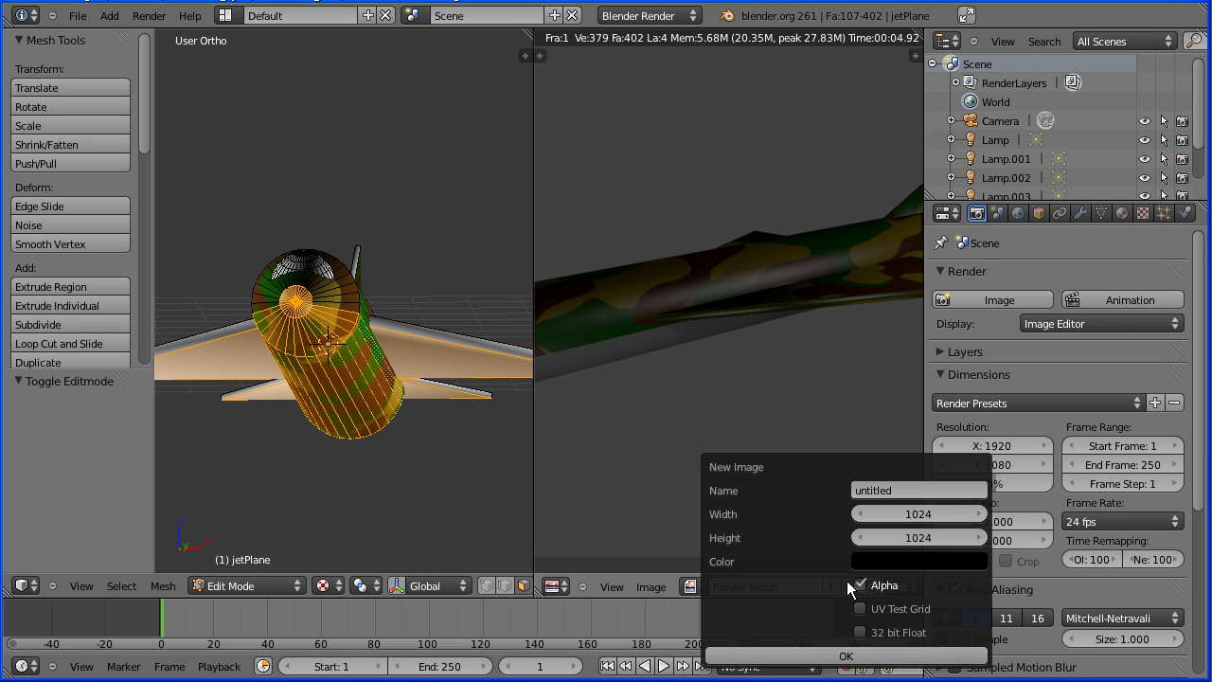
{"action": "left_click", "coordinate": [895, 488]}
{"action": "type", "text": "underSide"}
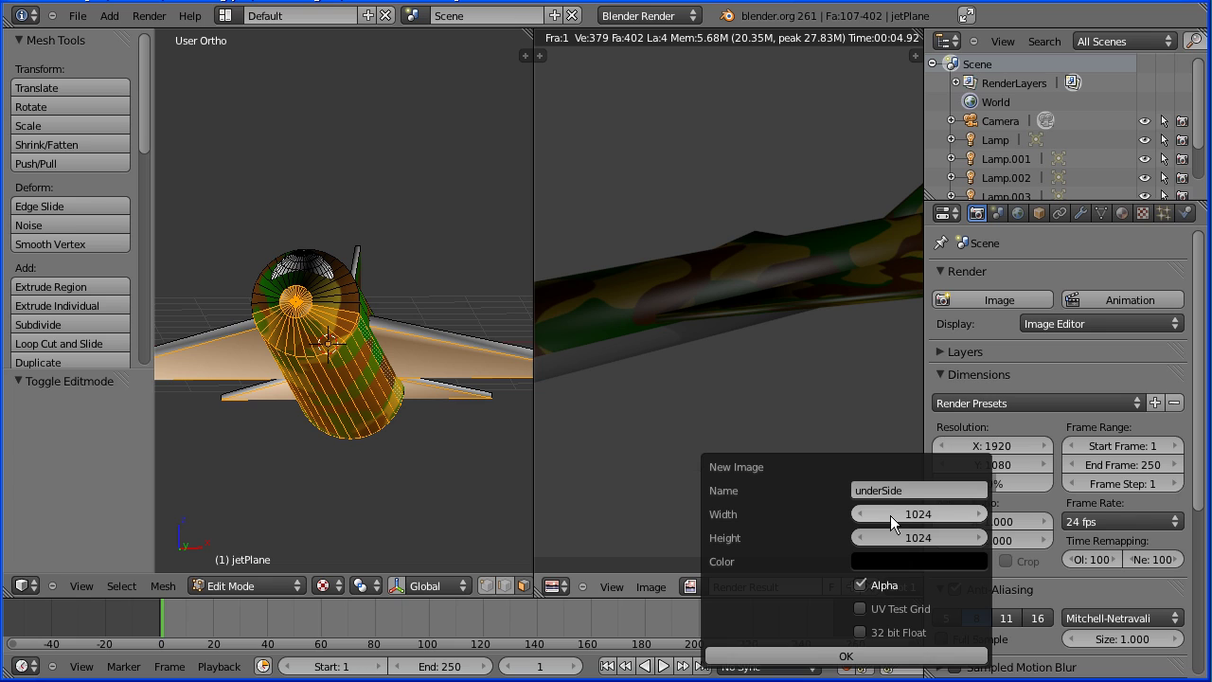
{"action": "left_click_drag", "start_coordinate": [890, 515], "coordinate": [889, 515]}
{"action": "left_click", "coordinate": [911, 517]}
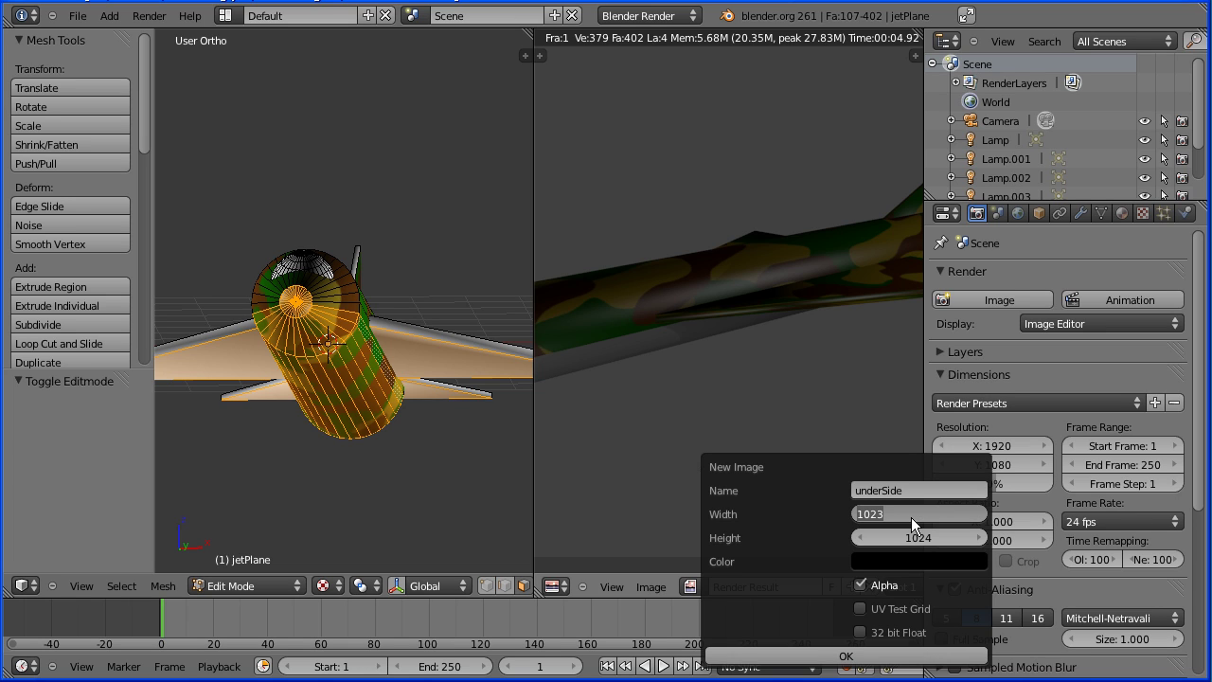
{"action": "type", "text": "8"}
{"action": "key", "text": "Return"}
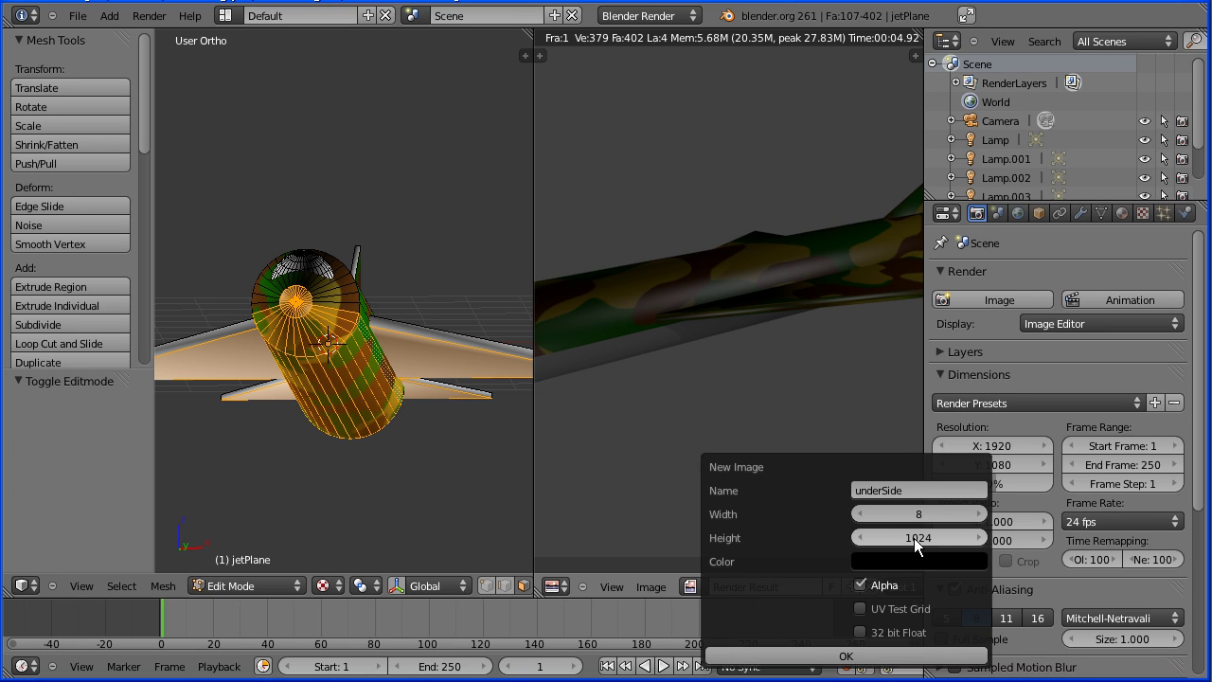
{"action": "left_click", "coordinate": [913, 537]}
{"action": "type", "text": "8"}
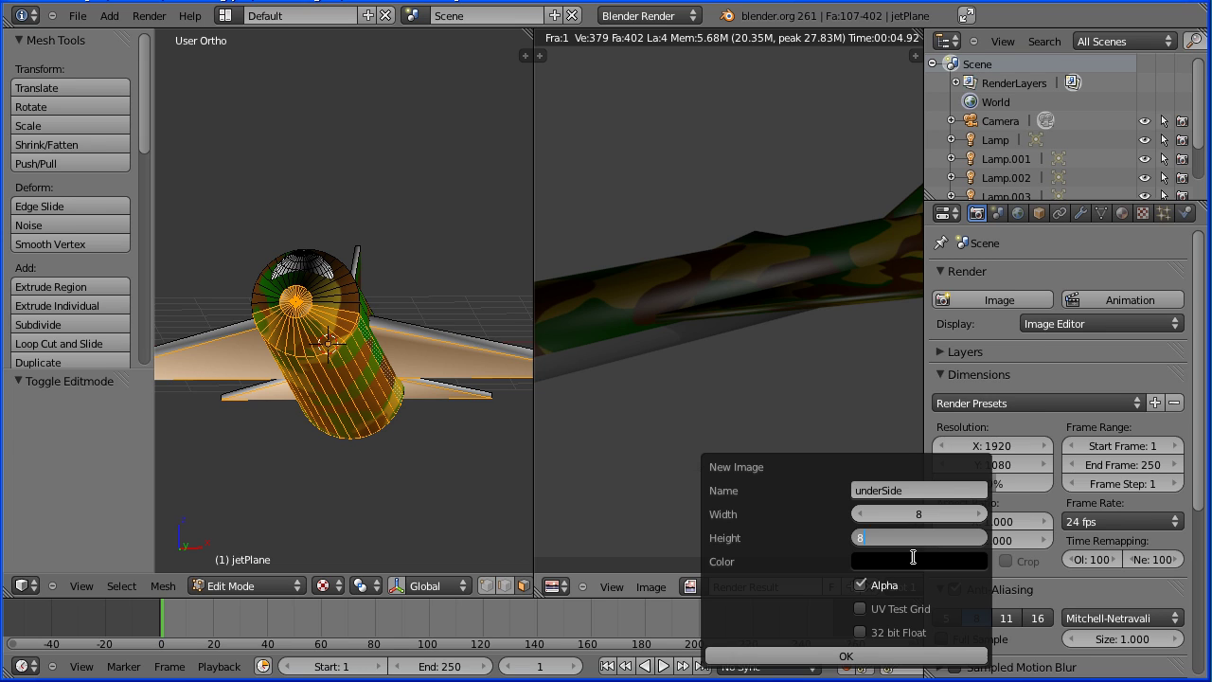
{"action": "key", "text": "Return"}
- Give the image a grey fill of about 0.308 and create it
{"action": "left_click", "coordinate": [914, 563]}
{"action": "left_click_drag", "start_coordinate": [1008, 424], "coordinate": [1010, 344]}
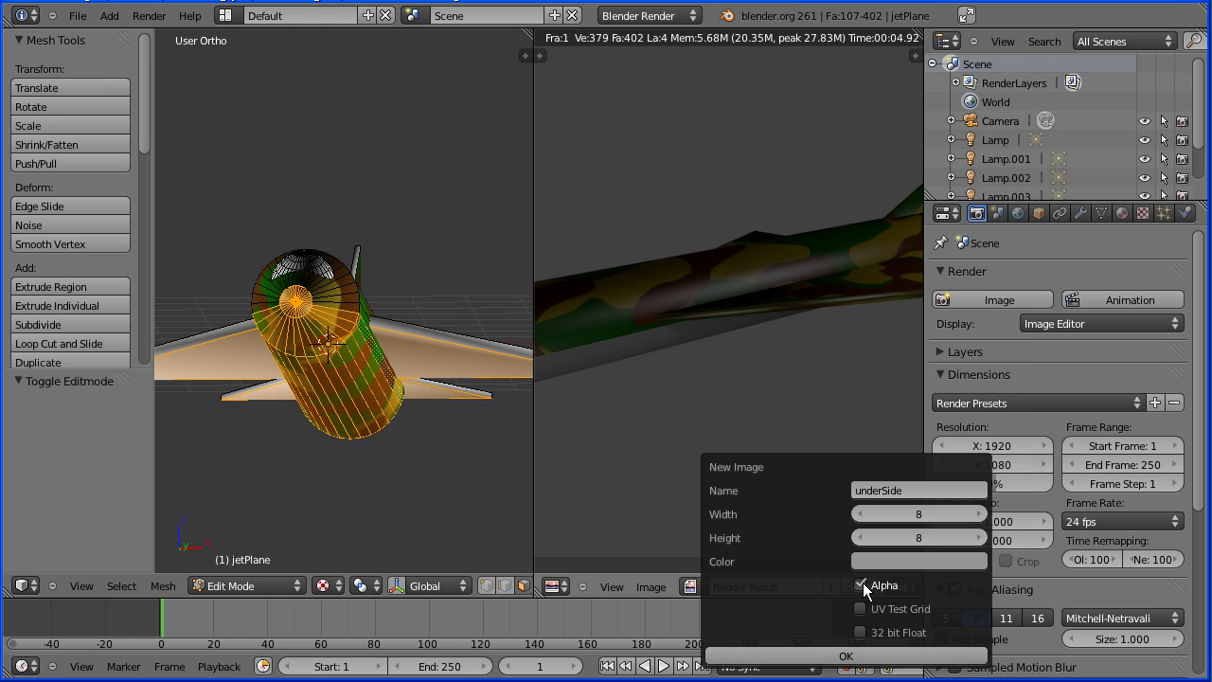
{"action": "left_click", "coordinate": [848, 656]}
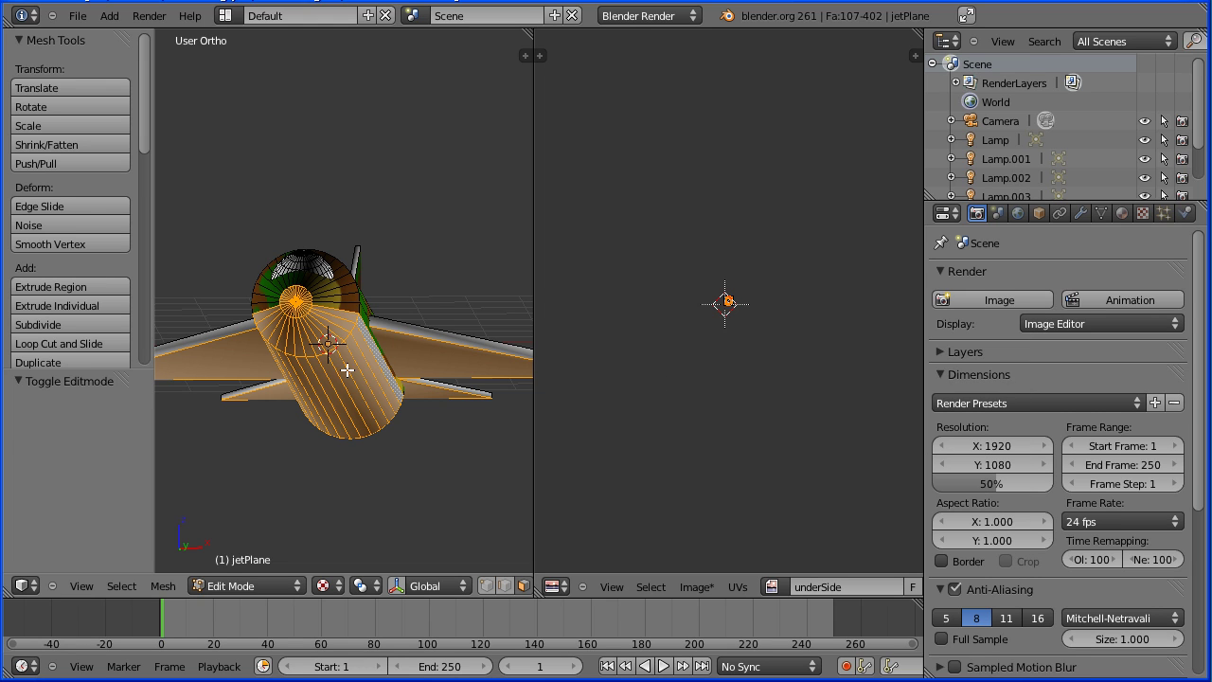
- Save the untitled image to disk as underSide.png in the camouflage2 folder
{"action": "left_click", "coordinate": [693, 586]}
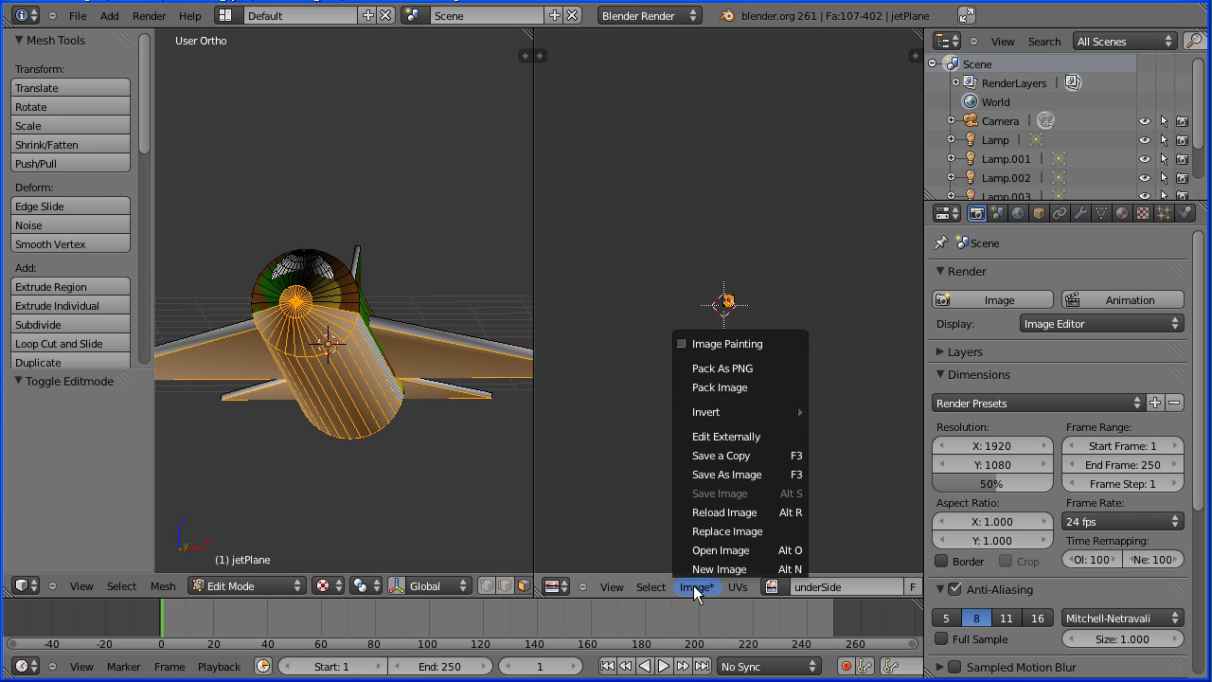
{"action": "left_click", "coordinate": [717, 473]}
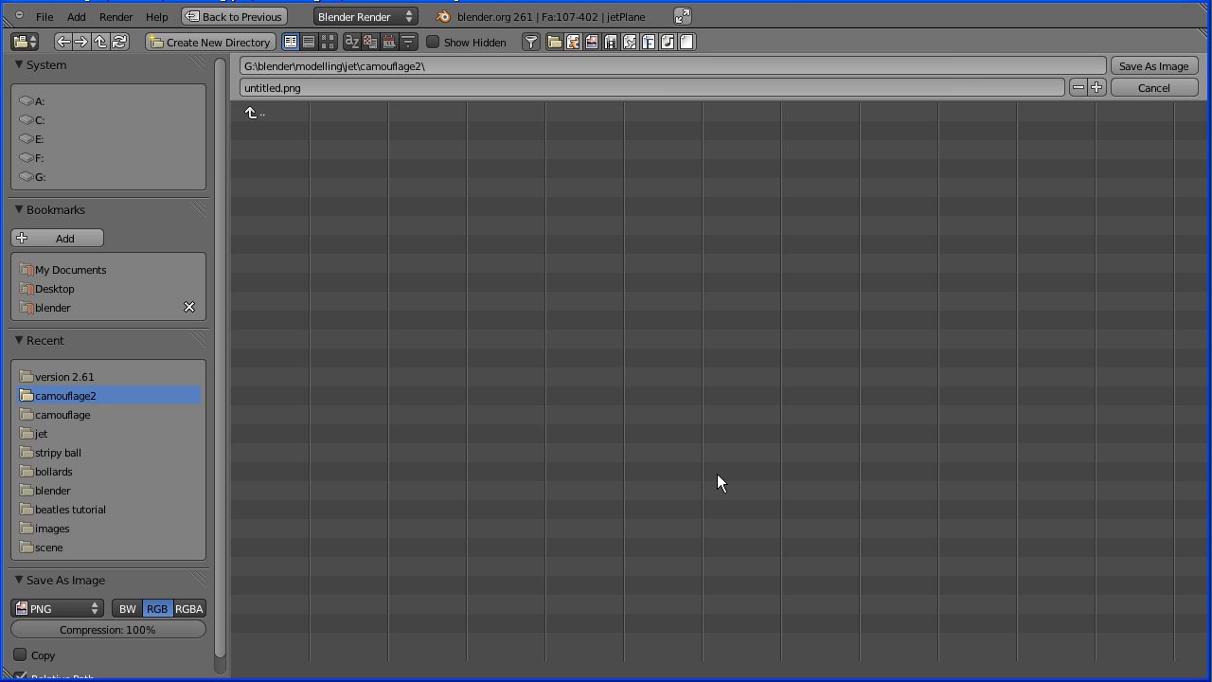
{"action": "left_click", "coordinate": [285, 87]}
{"action": "left_click", "coordinate": [278, 87]}
{"action": "key", "text": "BackSpace"}
{"action": "key", "text": "BackSpace"}
{"action": "key", "text": "BackSpace"}
{"action": "key", "text": "BackSpace"}
{"action": "key", "text": "BackSpace"}
{"action": "key", "text": "BackSpace"}
{"action": "key", "text": "BackSpace"}
{"action": "key", "text": "Delete"}
{"action": "type", "text": "underSide"}
{"action": "left_click", "coordinate": [1159, 63]}
{"action": "left_click", "coordinate": [1158, 63]}
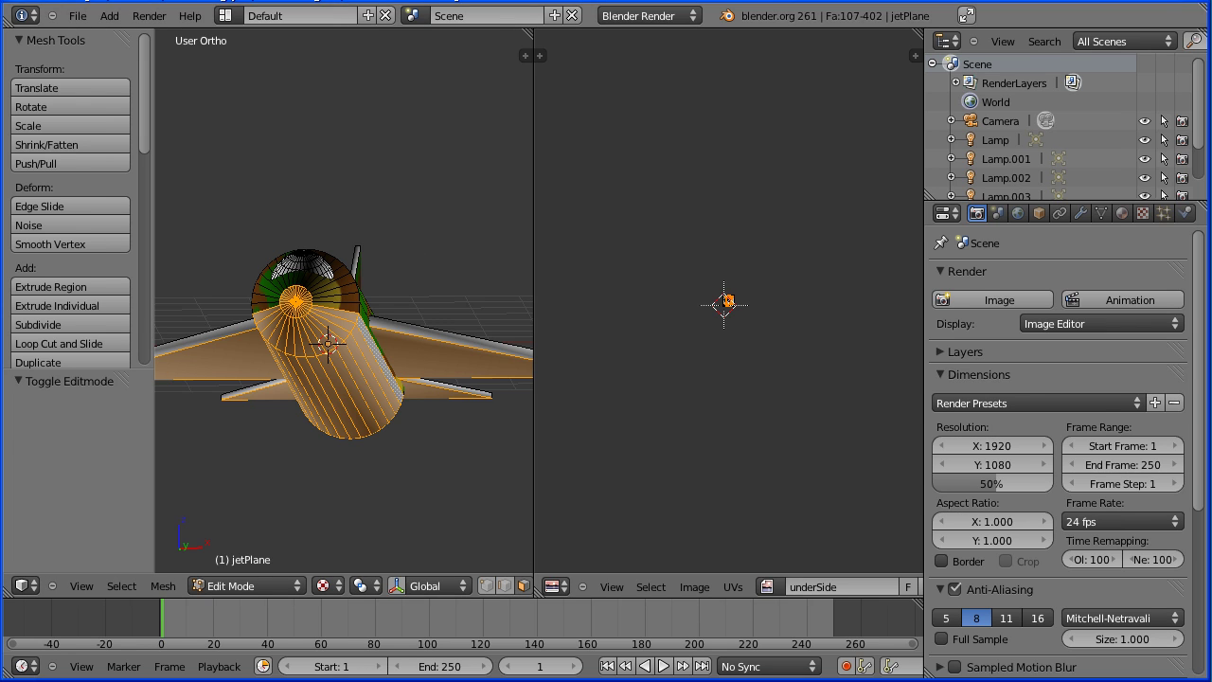
- Add a new texture named underSide to the underSide material
{"action": "right_click", "coordinate": [671, 319]}
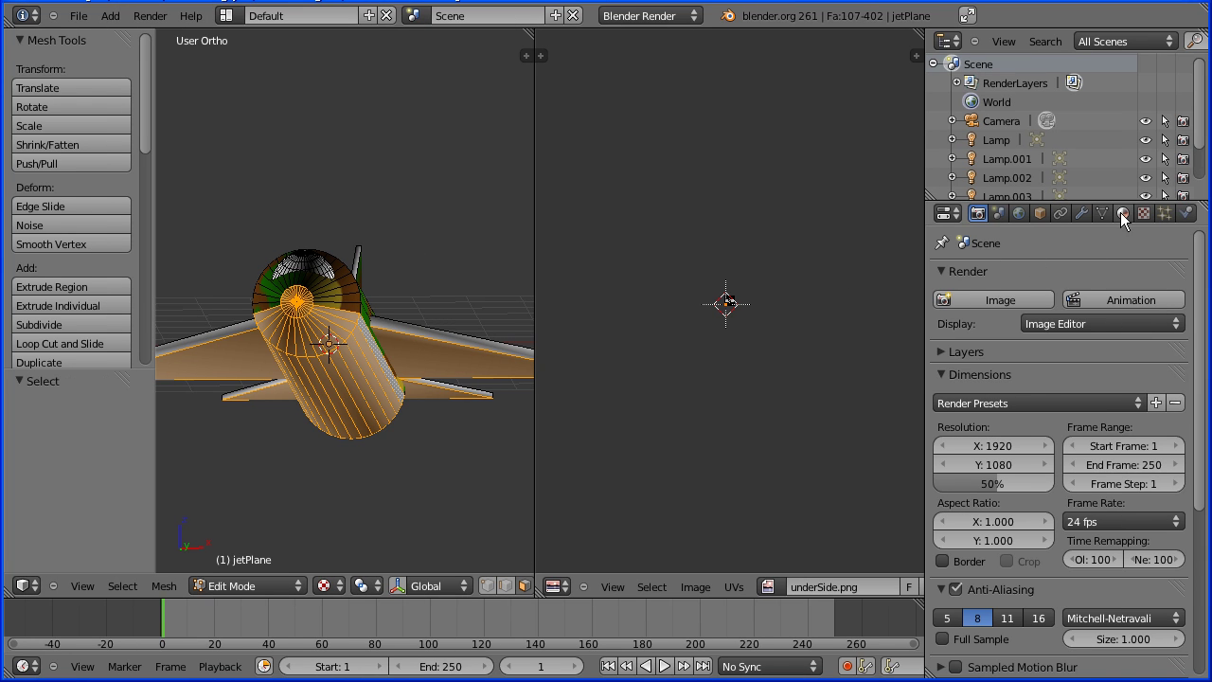
{"action": "left_click", "coordinate": [1122, 213]}
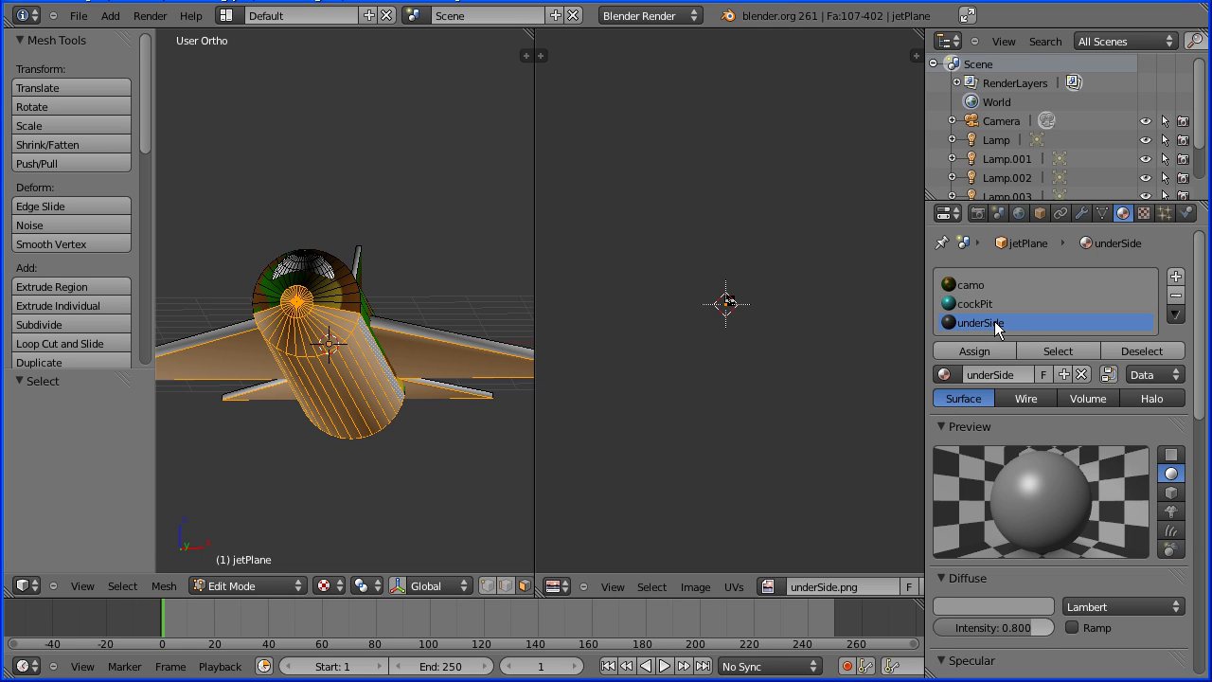
{"action": "left_click", "coordinate": [1143, 213]}
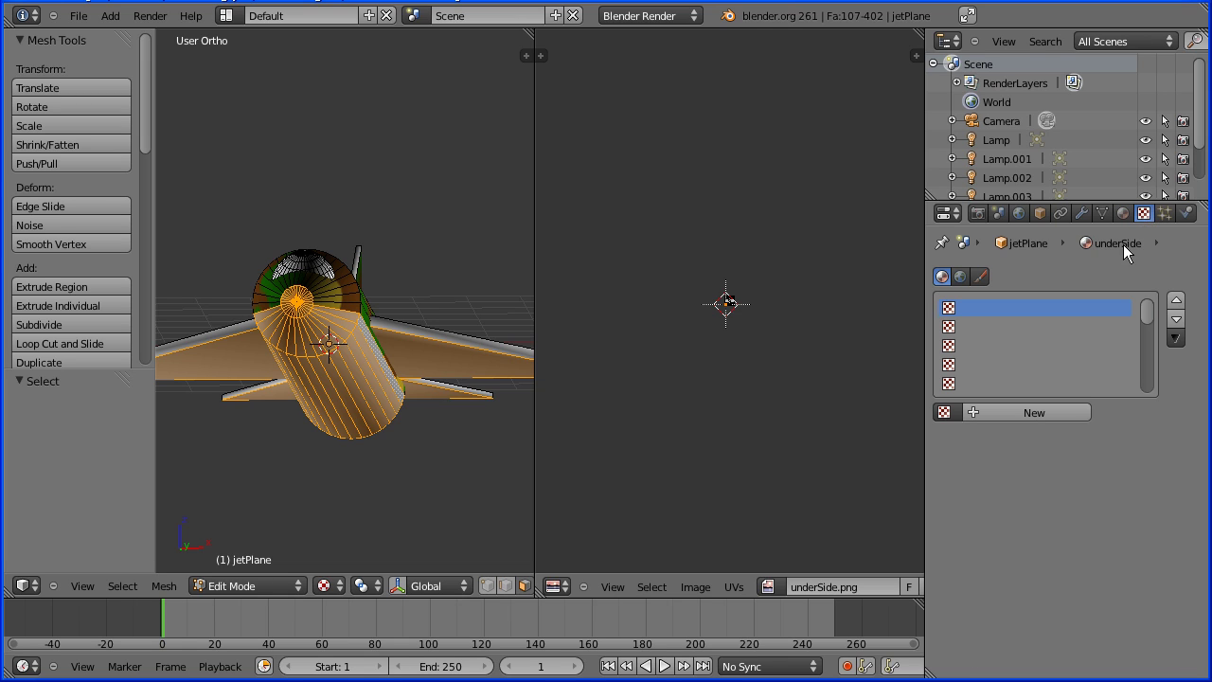
{"action": "left_click", "coordinate": [977, 415]}
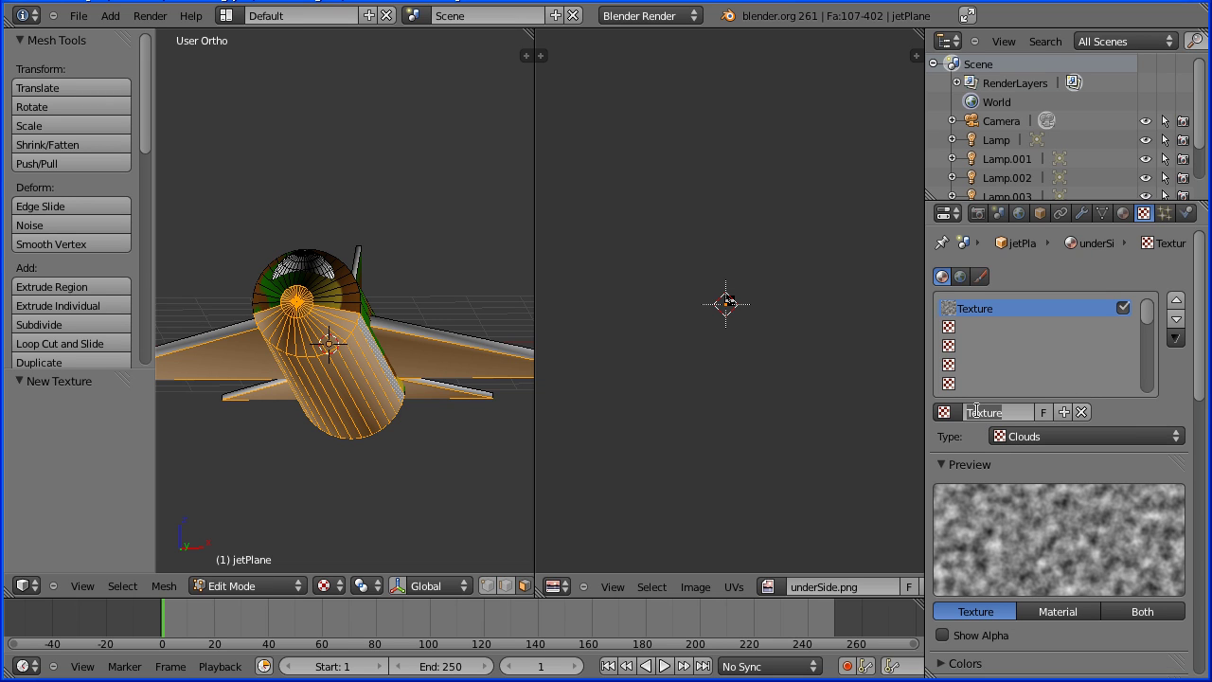
{"action": "left_click", "coordinate": [976, 411]}
{"action": "type", "text": "underSide"}
{"action": "key", "text": "Return"}
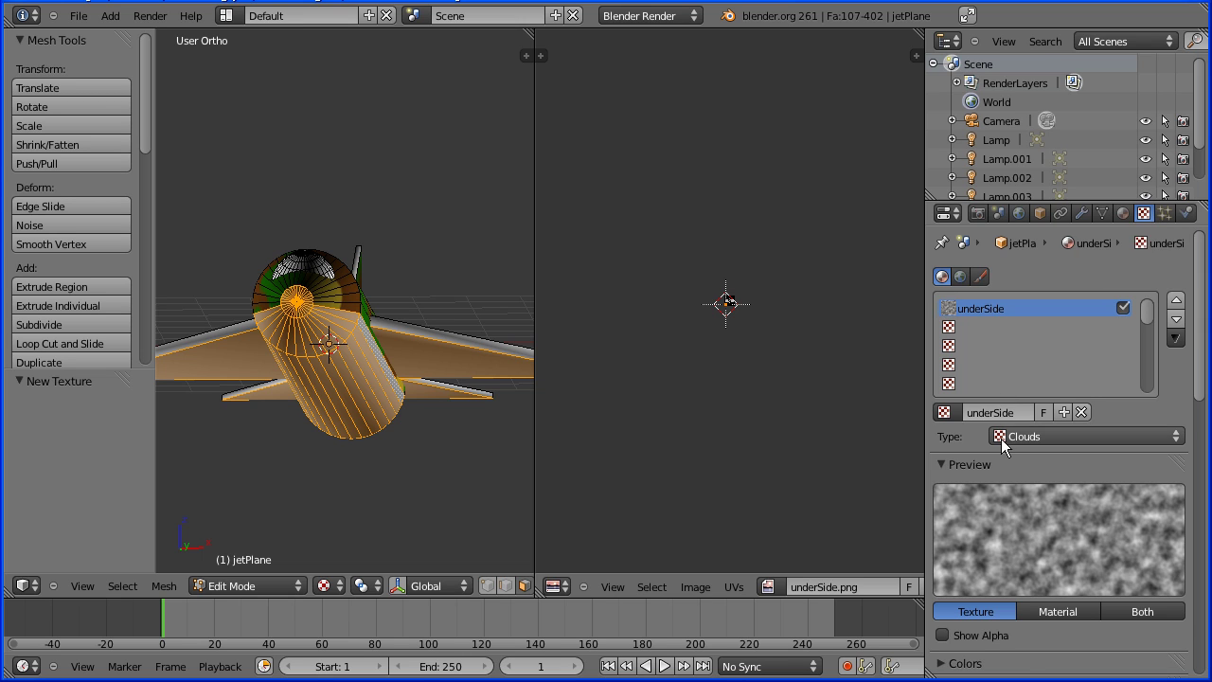
- Make the texture an Image or Movie type using underSide.png, packed into the blend file
{"action": "left_click", "coordinate": [999, 437]}
{"action": "left_click", "coordinate": [1034, 314]}
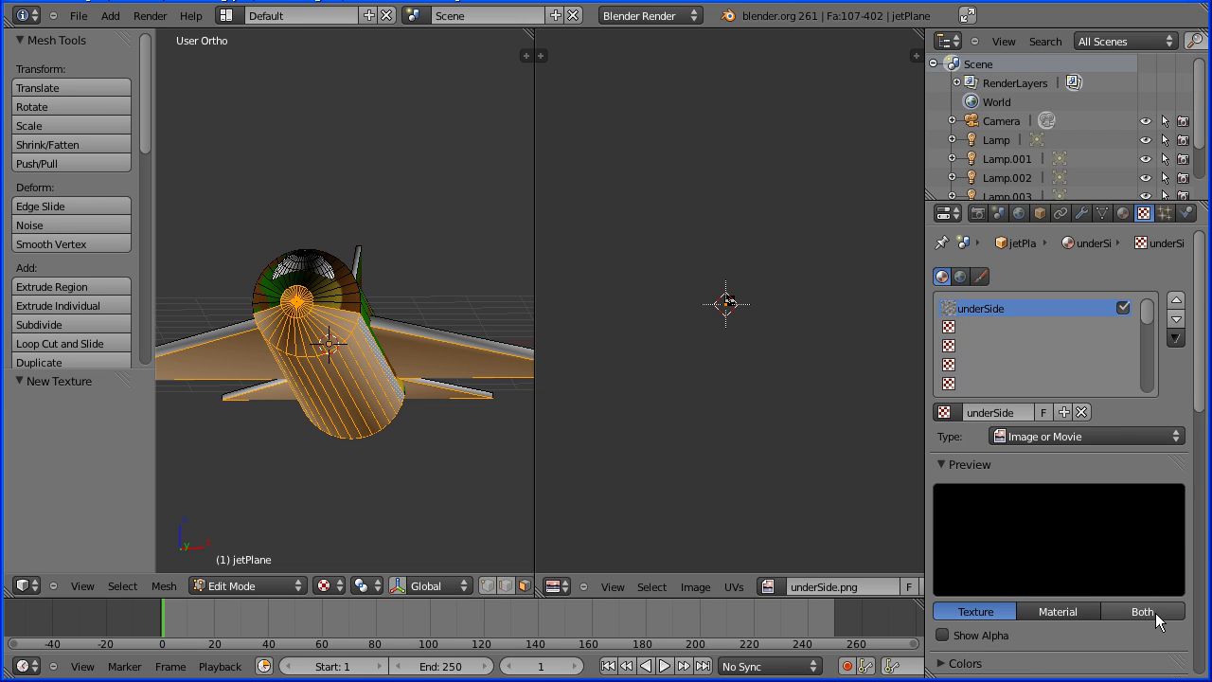
{"action": "left_click", "coordinate": [1155, 612]}
{"action": "scroll", "coordinate": [1200, 393], "scroll_direction": "down", "scroll_amount": 4}
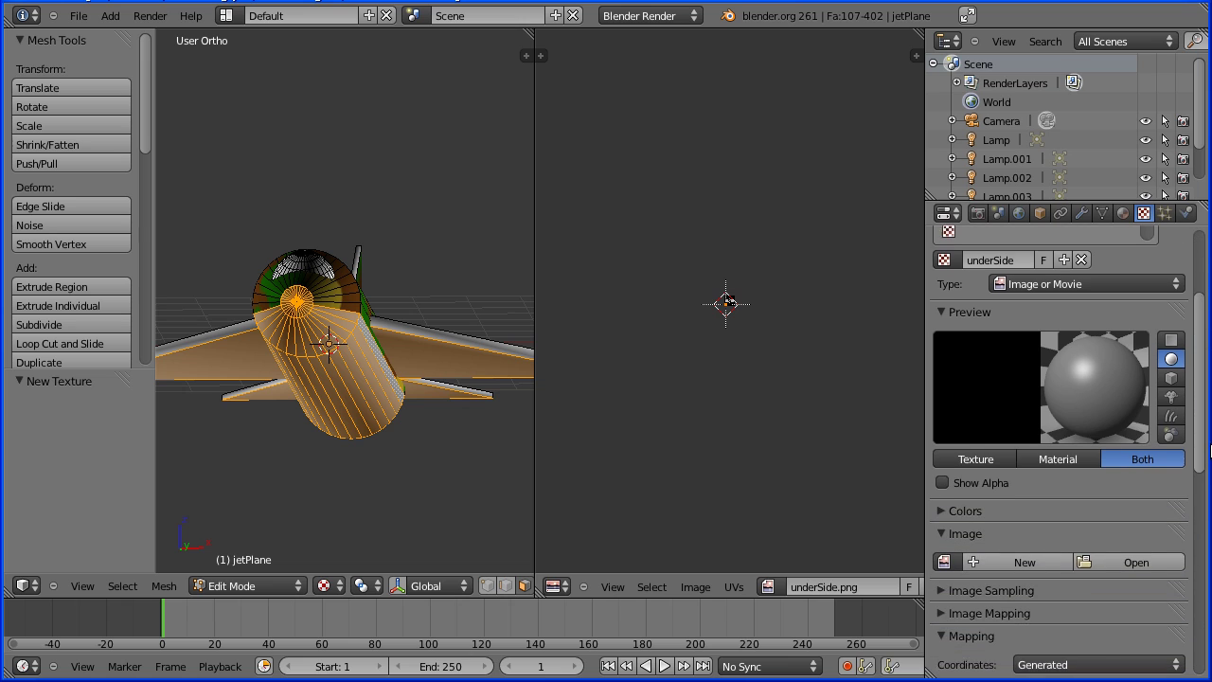
{"action": "left_click", "coordinate": [944, 554]}
{"action": "left_click", "coordinate": [975, 407]}
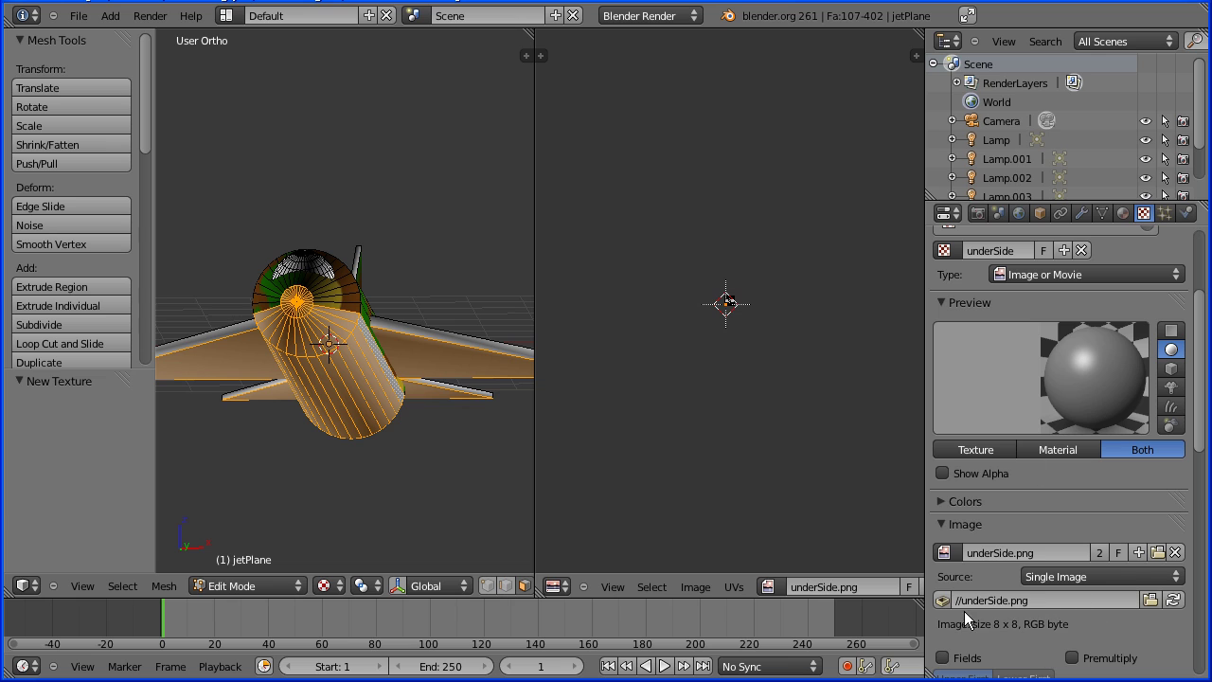
{"action": "left_click", "coordinate": [942, 599]}
- Set the texture coordinates to UV, check the textured mesh, and join the split view
{"action": "left_click_drag", "start_coordinate": [1203, 428], "coordinate": [1202, 519]}
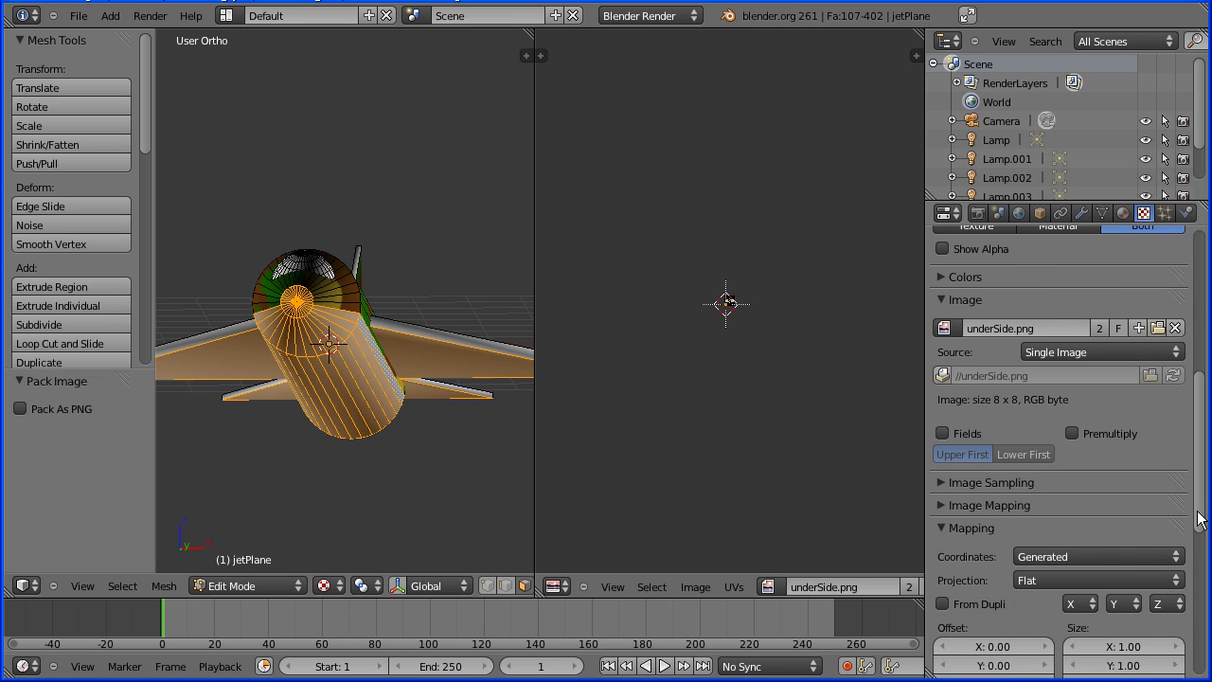
{"action": "left_click", "coordinate": [1053, 557]}
{"action": "left_click", "coordinate": [1050, 472]}
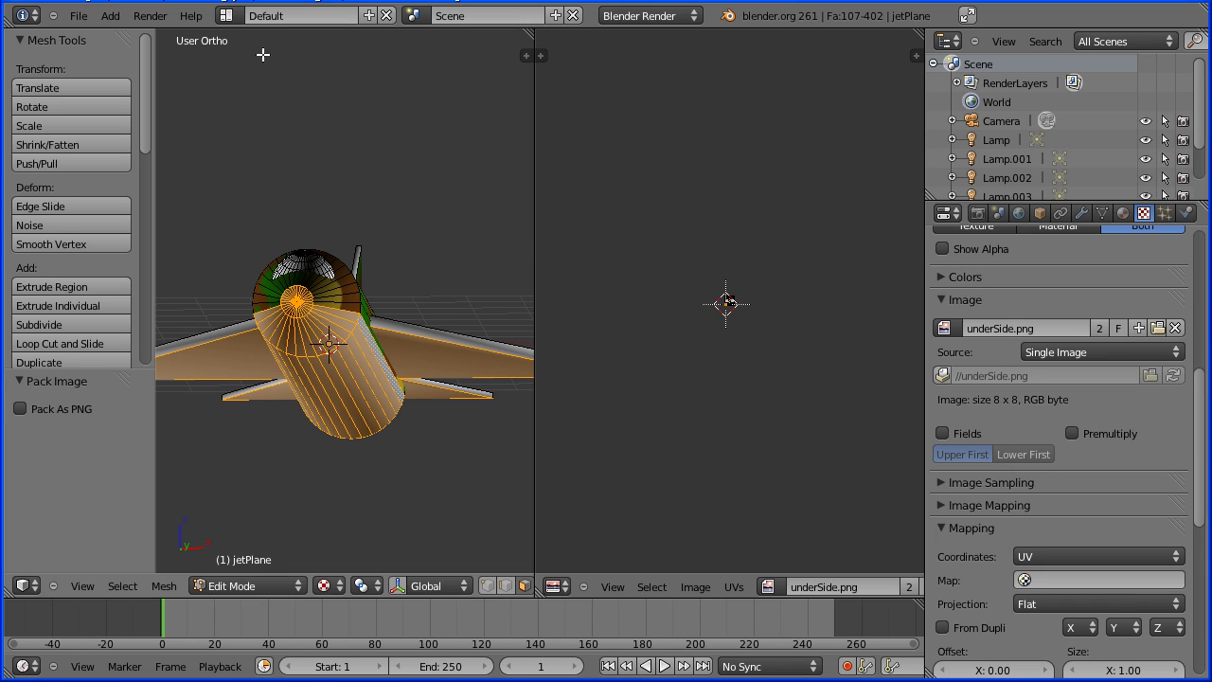
{"action": "key", "text": "Tab"}
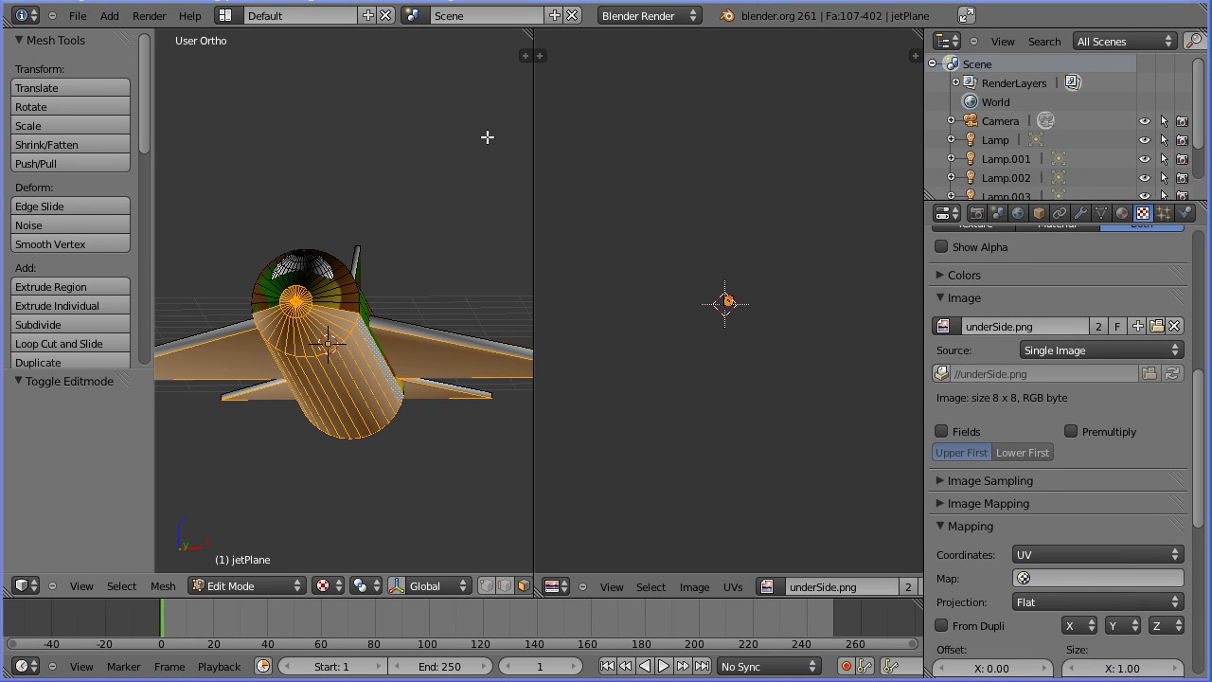
{"action": "key", "text": "Tab"}
{"action": "left_click_drag", "start_coordinate": [530, 34], "coordinate": [562, 48]}
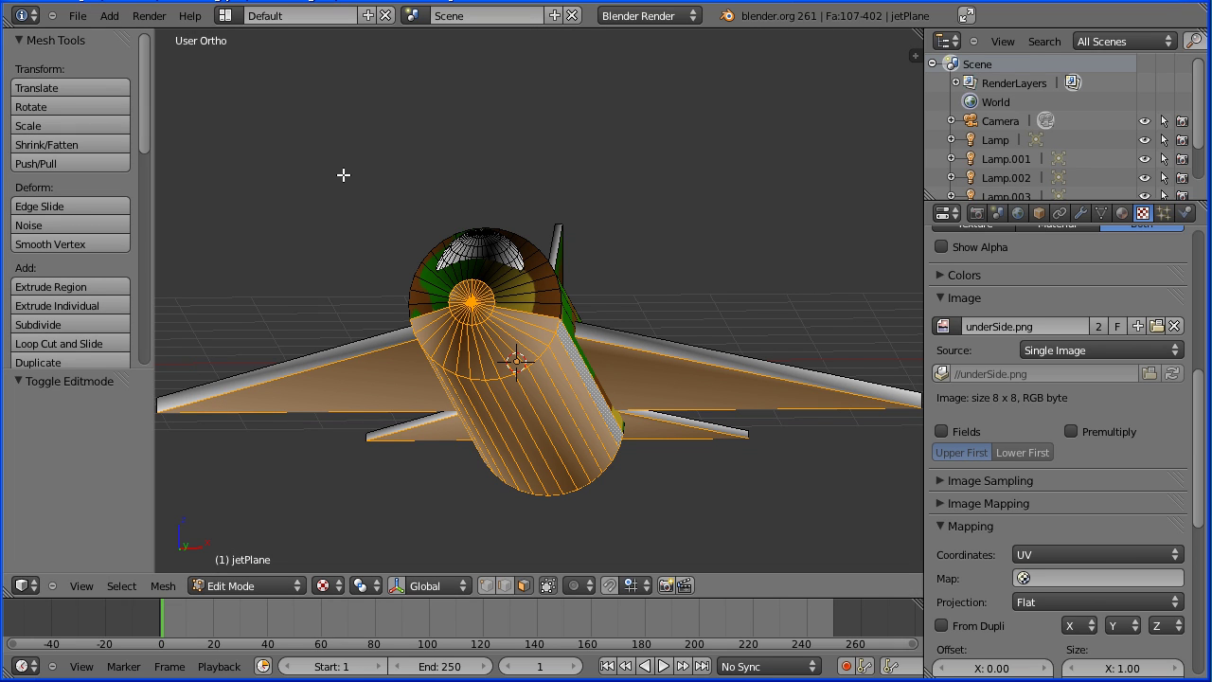
- Zoom out to a perspective three-quarter view of the jet and switch to Object Mode
{"action": "scroll", "coordinate": [342, 177], "scroll_direction": "down", "scroll_amount": 2}
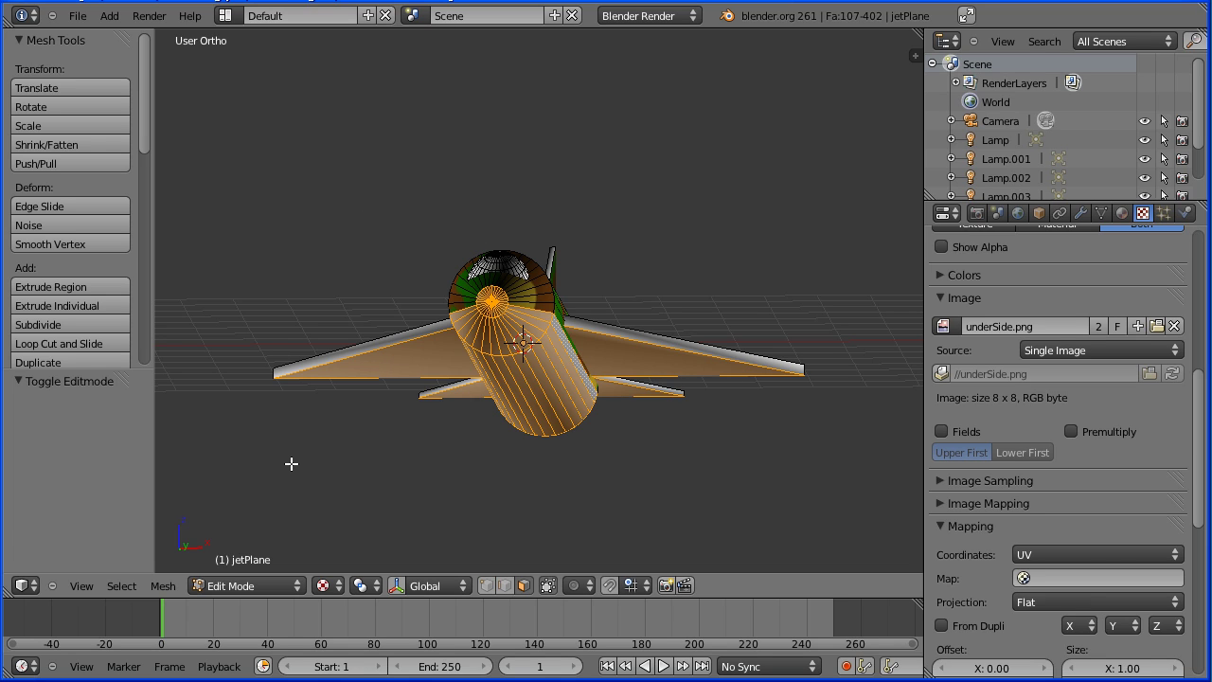
{"action": "left_click", "coordinate": [82, 586]}
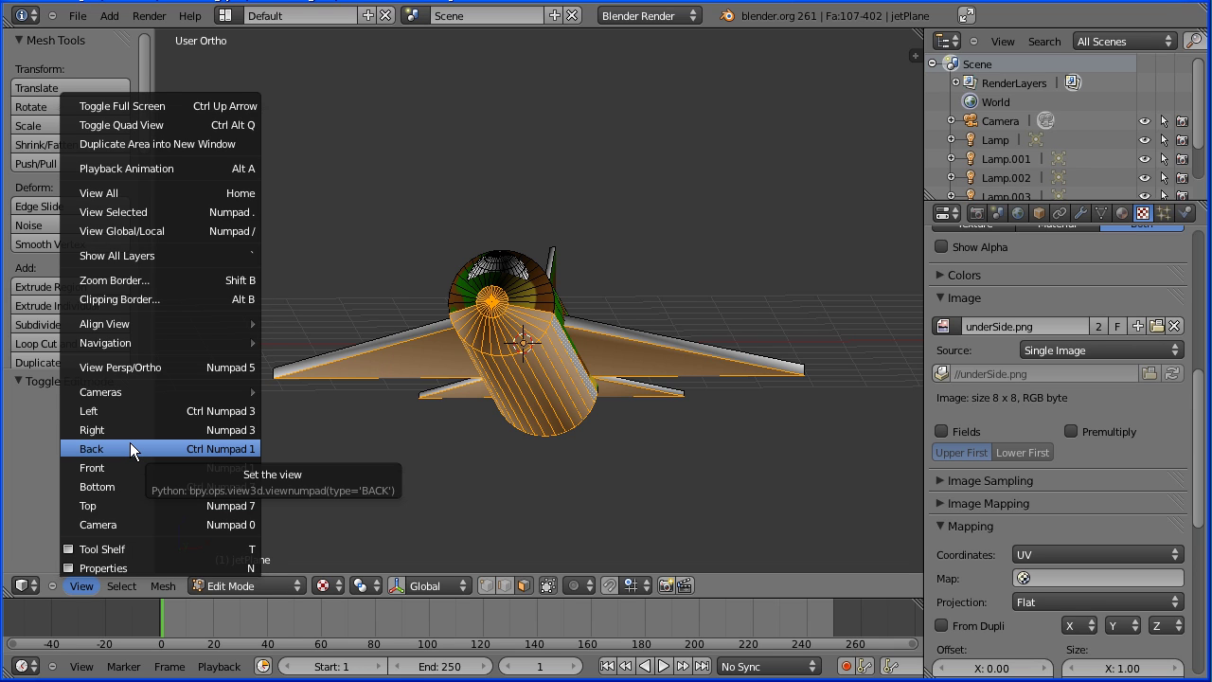
{"action": "left_click", "coordinate": [169, 366]}
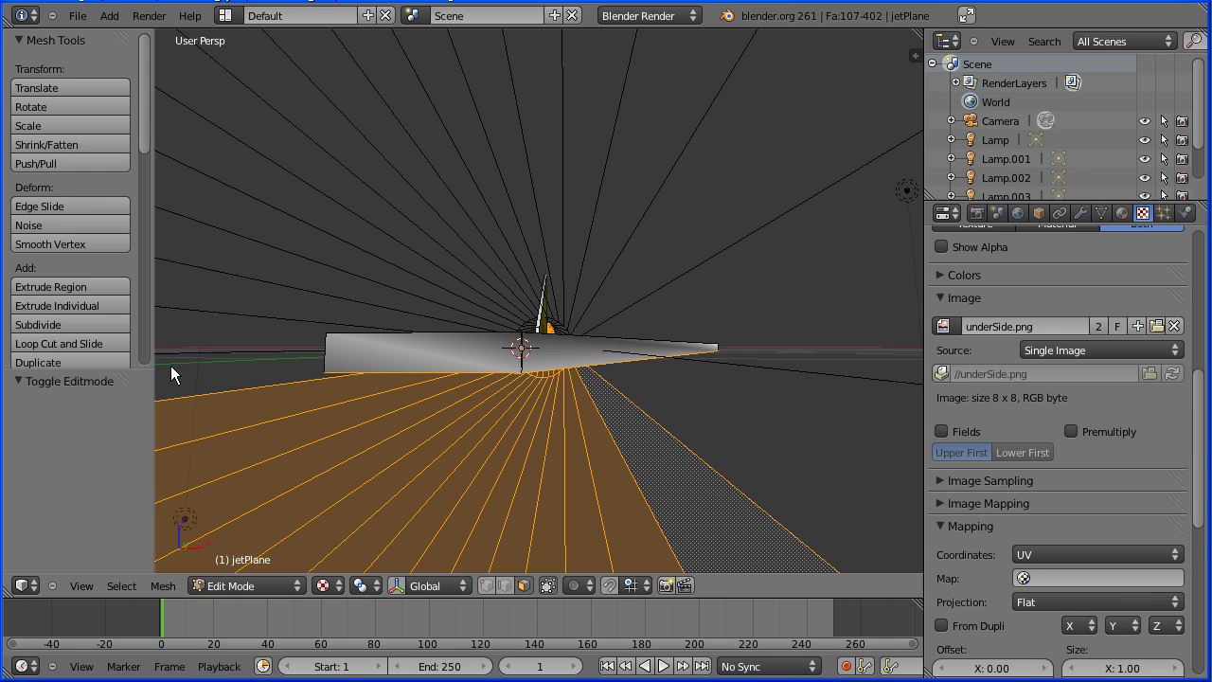
{"action": "scroll", "coordinate": [479, 358], "scroll_direction": "down", "scroll_amount": 8}
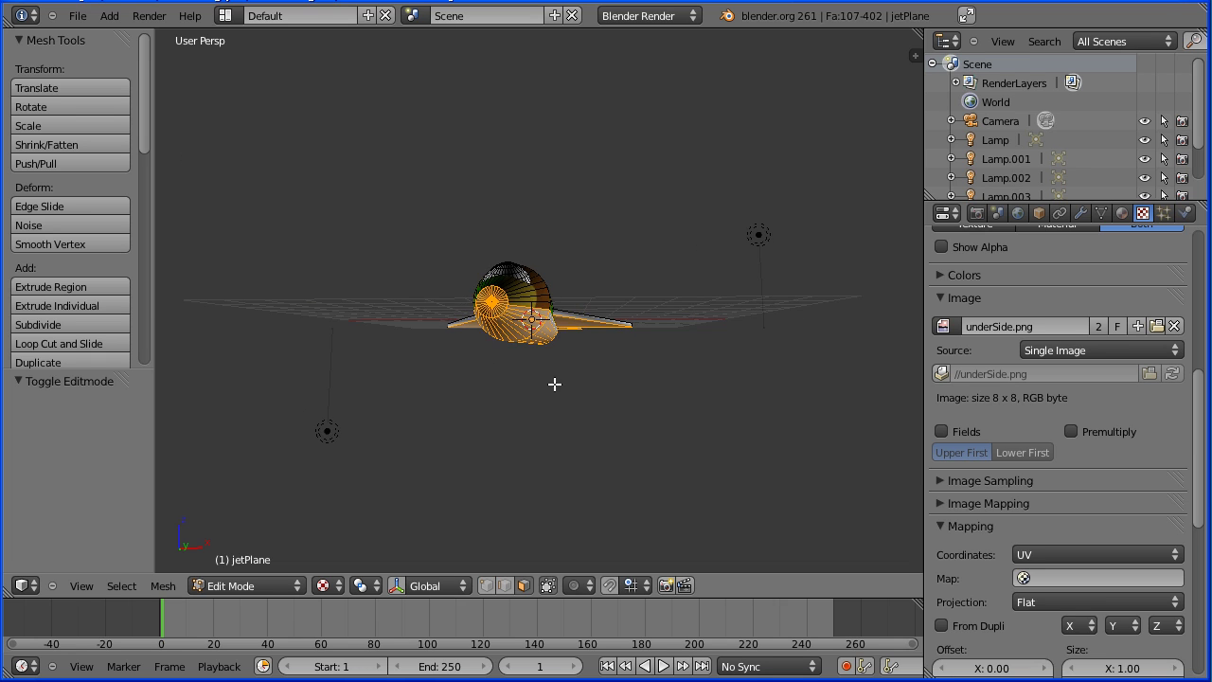
{"action": "middle_click_drag", "start_coordinate": [555, 385], "coordinate": [465, 404]}
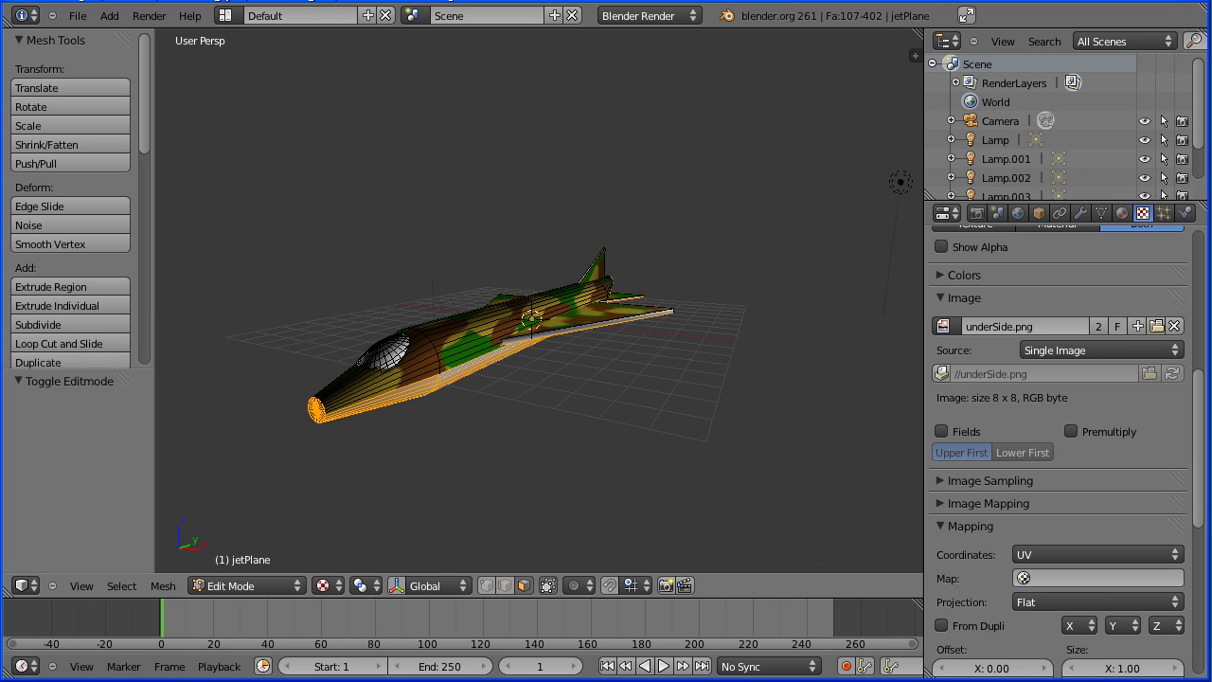
{"action": "left_click", "coordinate": [245, 584]}
{"action": "left_click", "coordinate": [257, 570]}
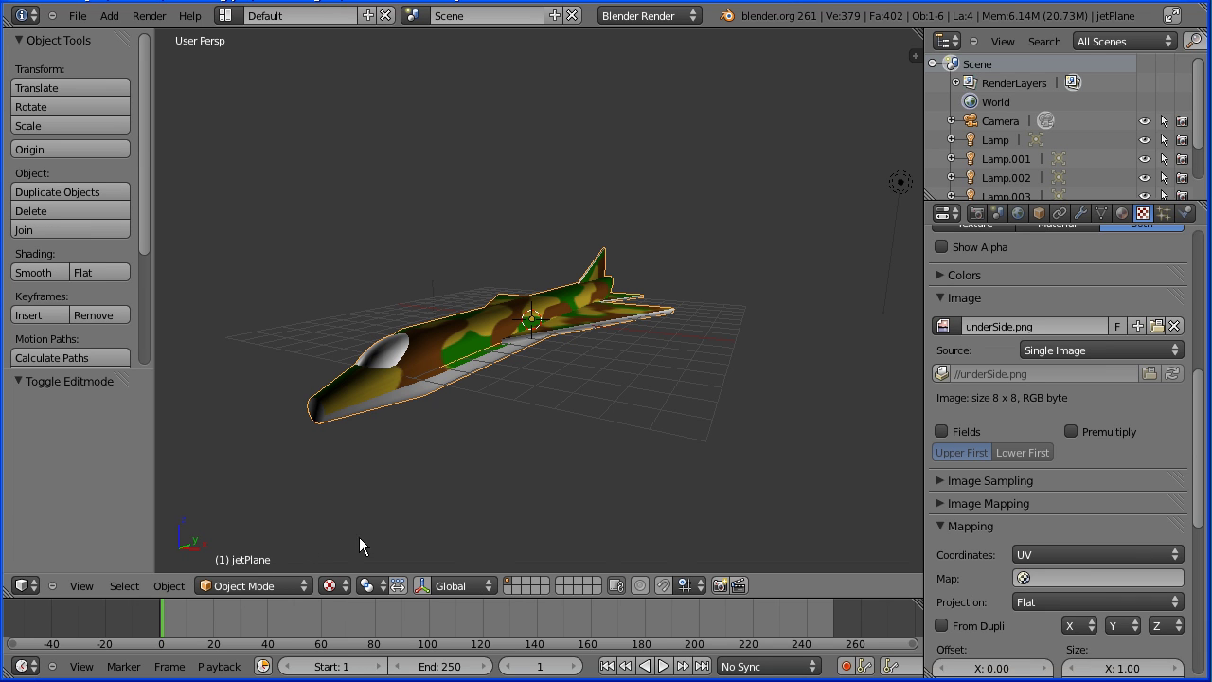